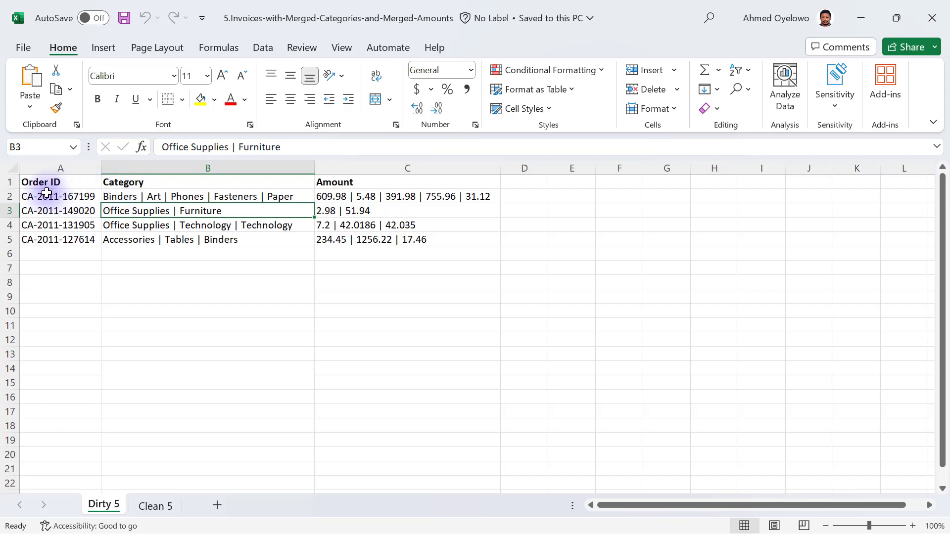
Inspect the first order's ID, merged categories and merged amounts in cells A2, B2 and C2
left_click(52, 196)
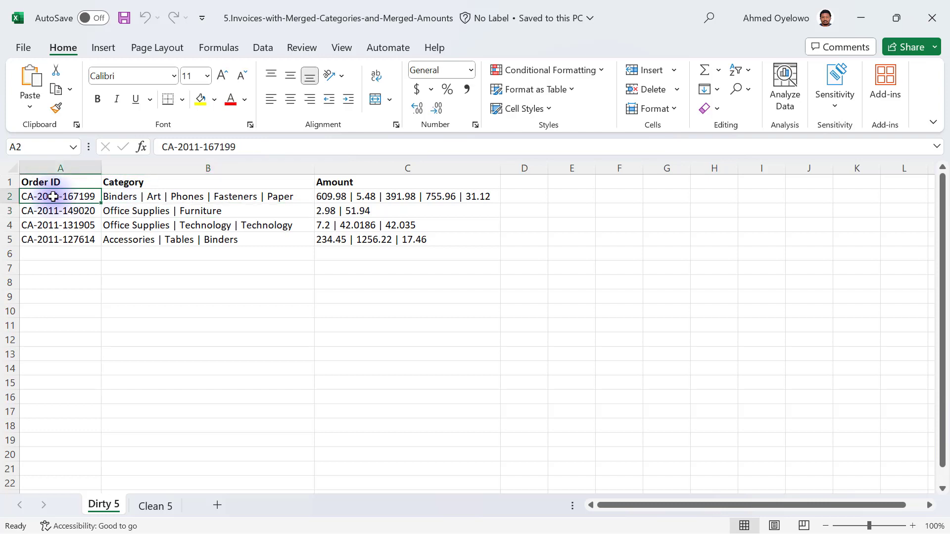
left_click(117, 198)
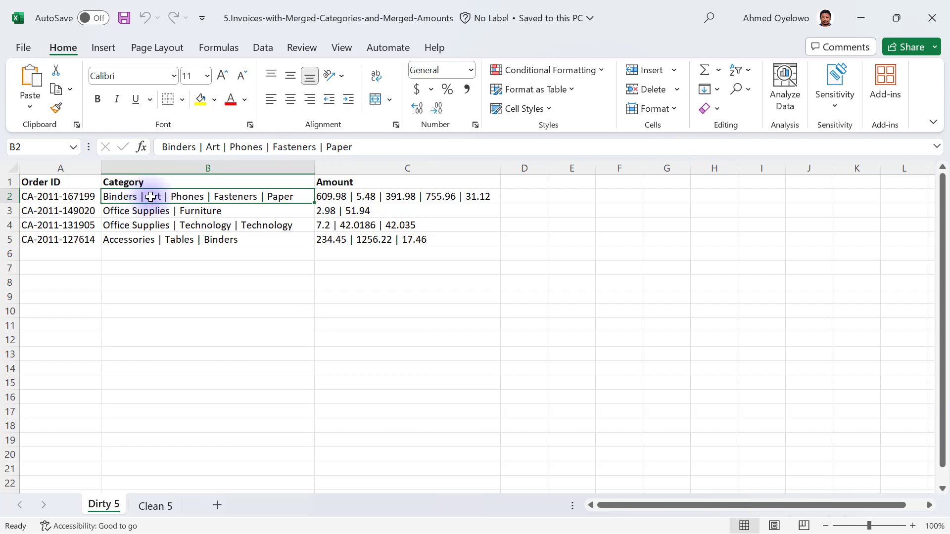
left_click(341, 196)
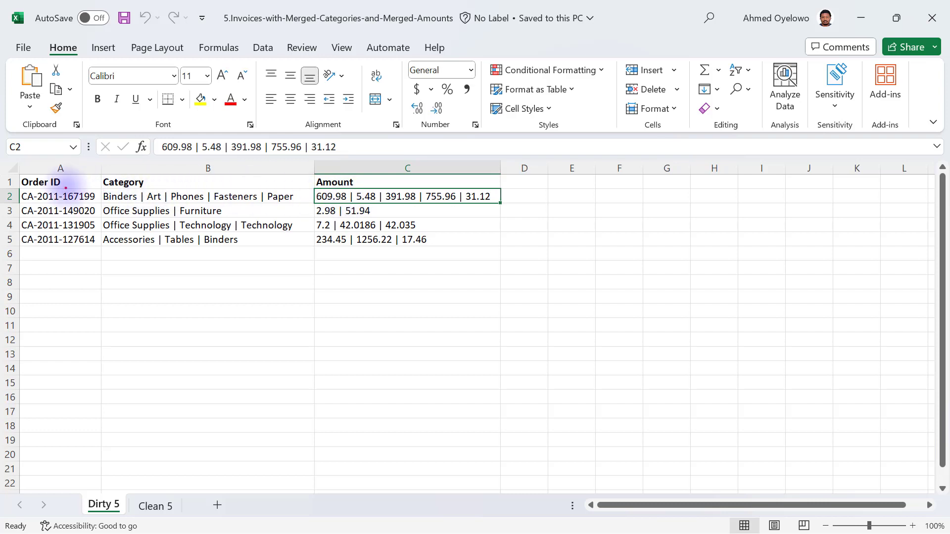
Highlight each category in B2 alongside its matching amount in C2
left_click_drag(19, 188, 139, 203)
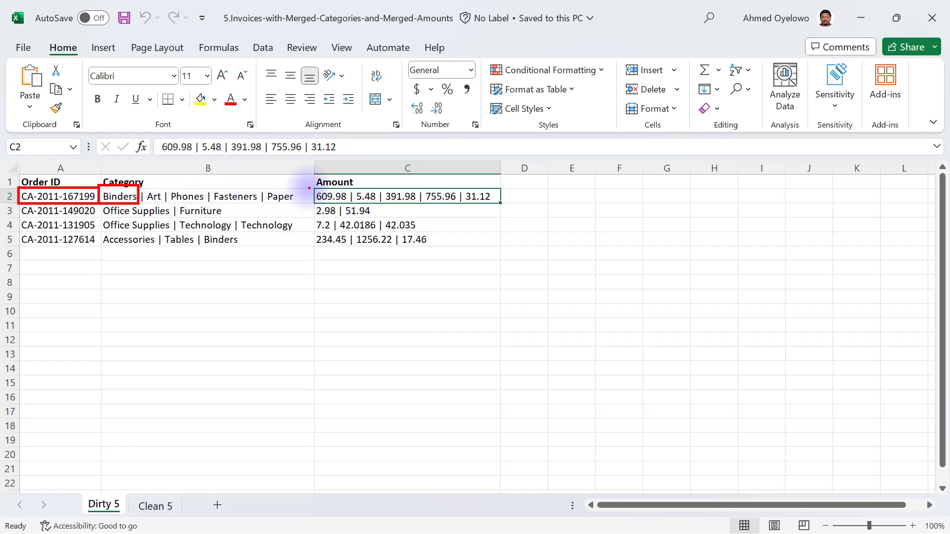
left_click_drag(309, 188, 349, 203)
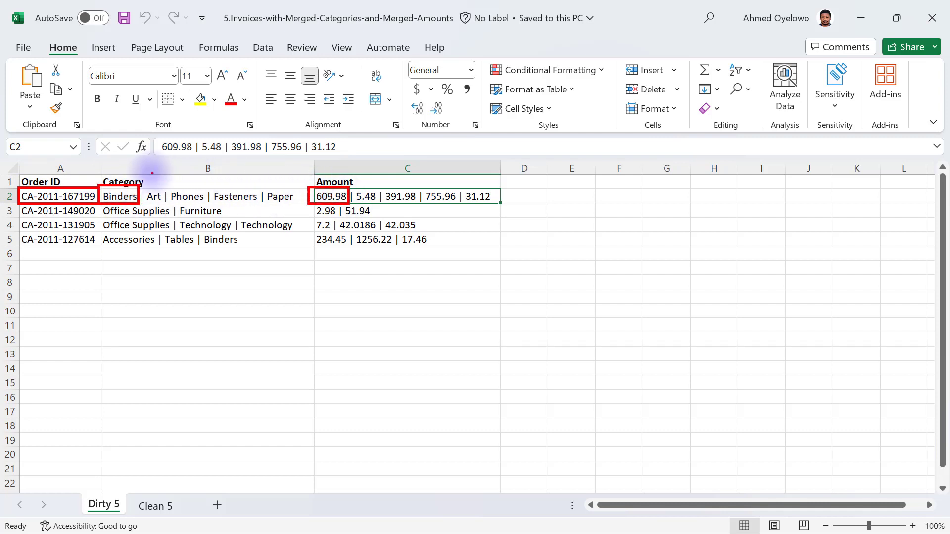
left_click_drag(143, 187, 163, 203)
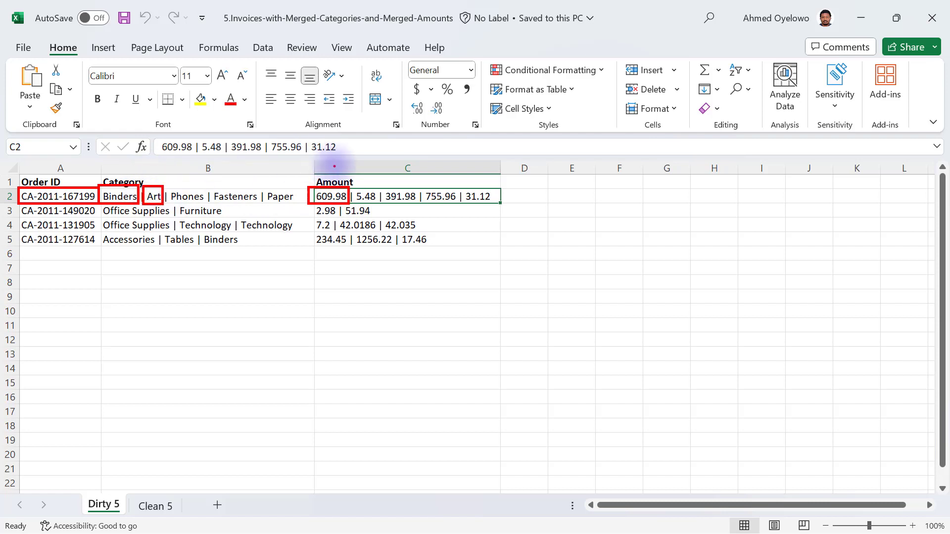
left_click_drag(354, 187, 377, 205)
left_click_drag(171, 181, 211, 212)
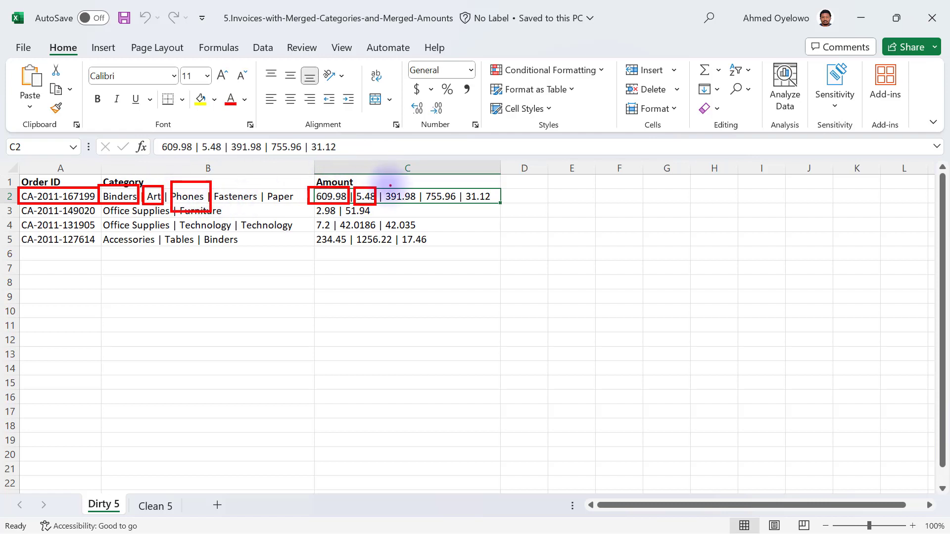
left_click_drag(385, 184, 414, 205)
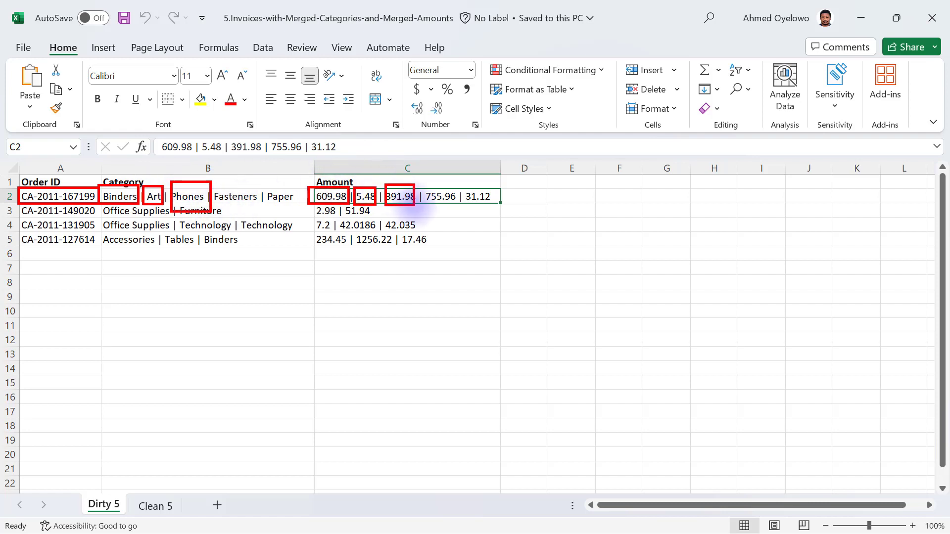
key("Escape")
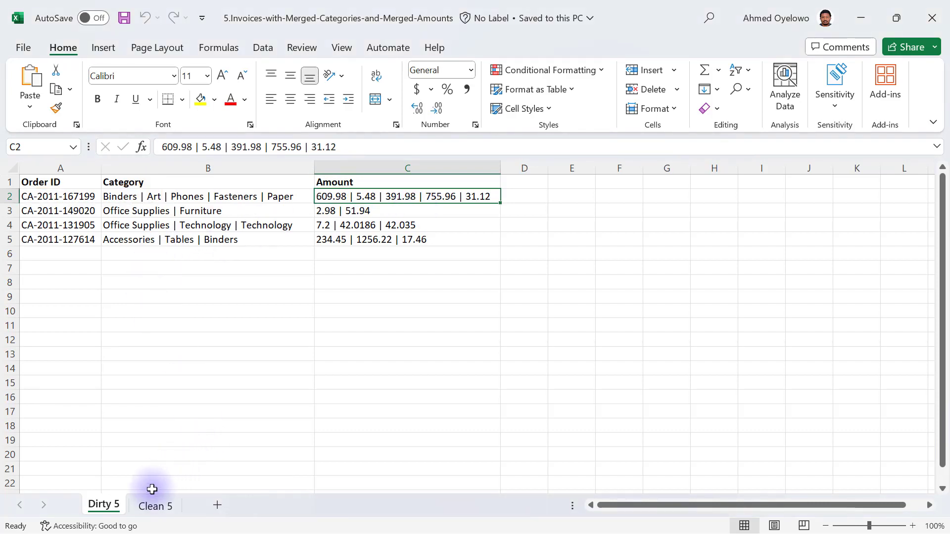
left_click(153, 508)
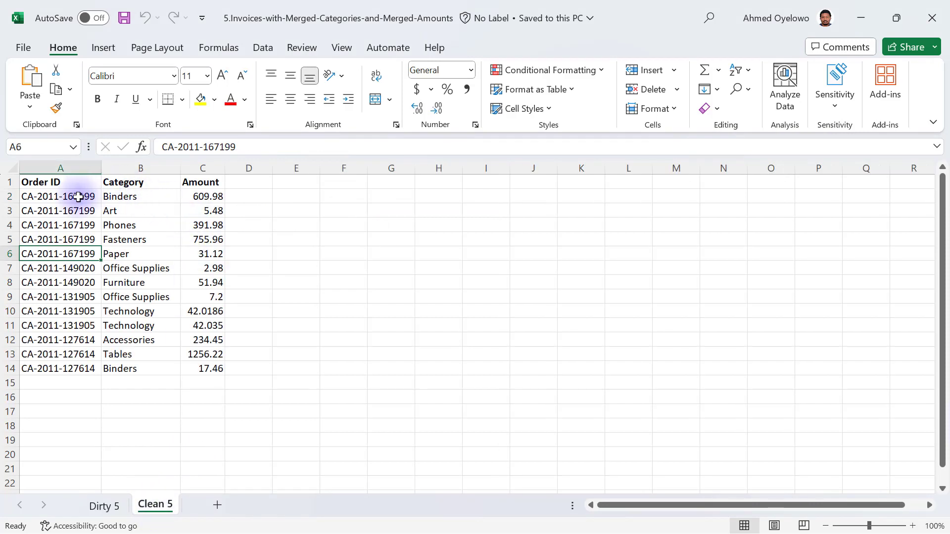
left_click_drag(78, 196, 120, 253)
left_click_drag(121, 253, 189, 253)
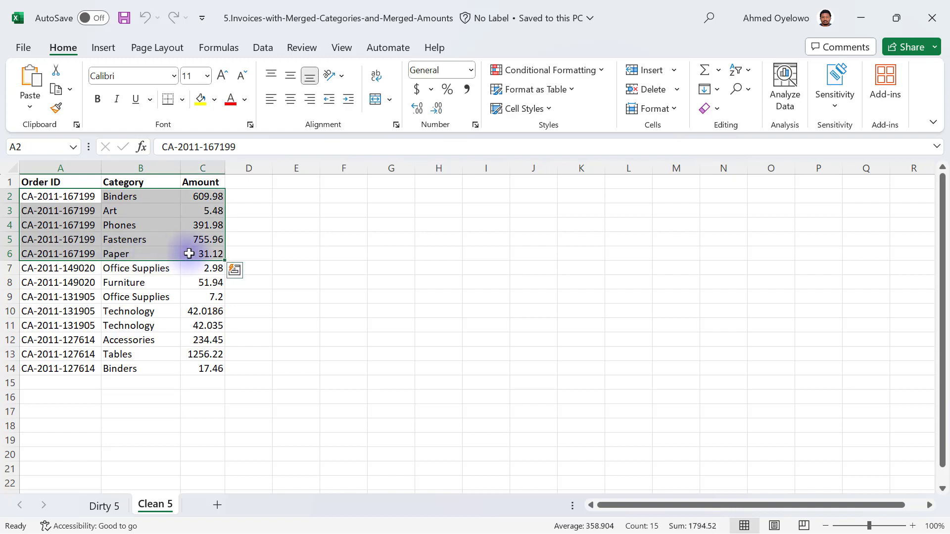
left_click(120, 209)
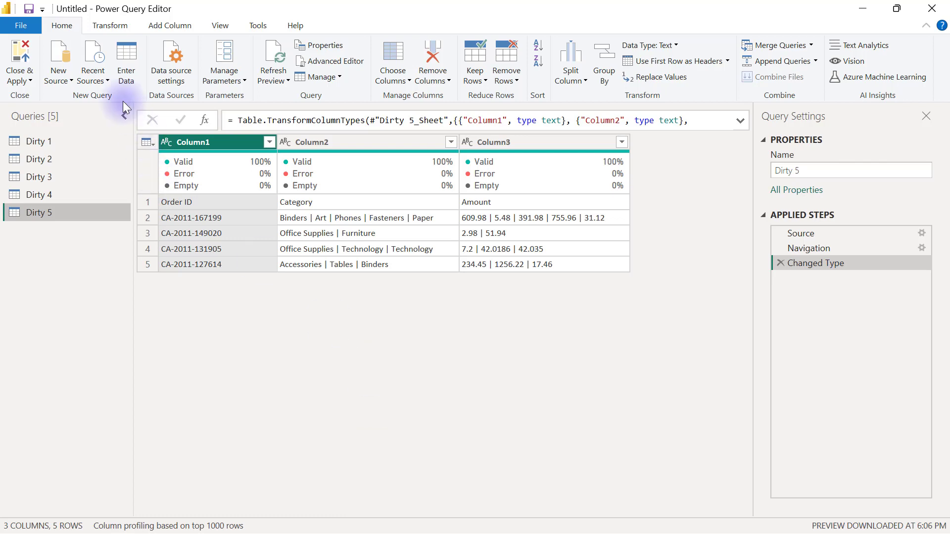
Promote Dirty 5's first row to the headers Order ID, Category and Amount
left_click(106, 28)
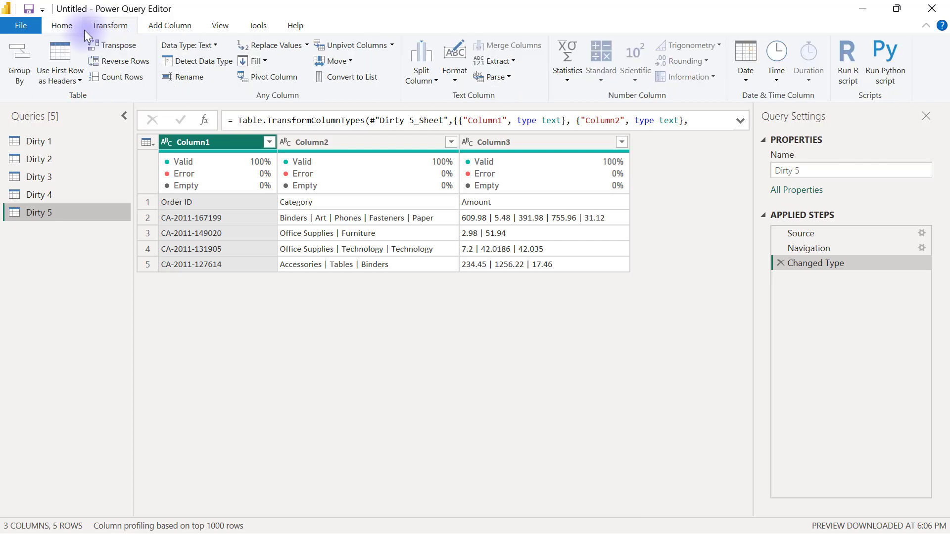
left_click(60, 49)
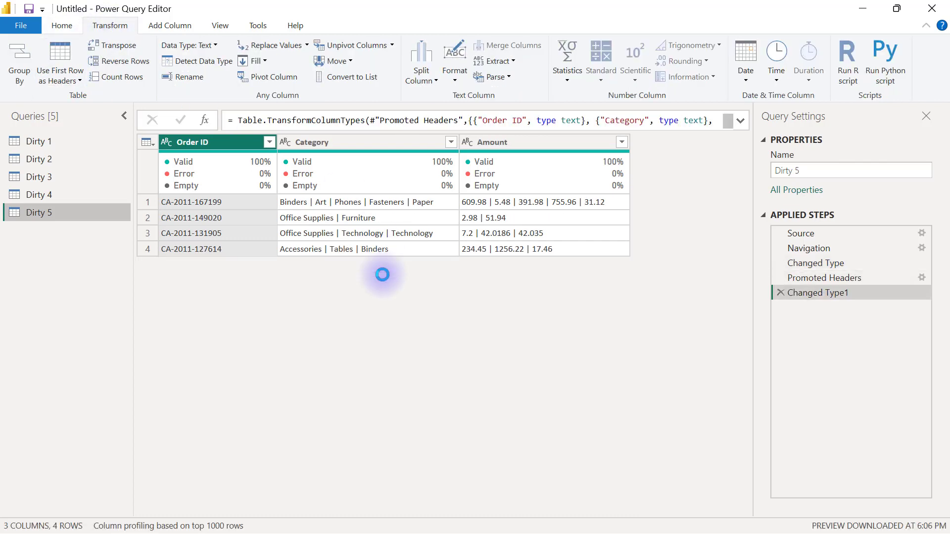
left_click(359, 144)
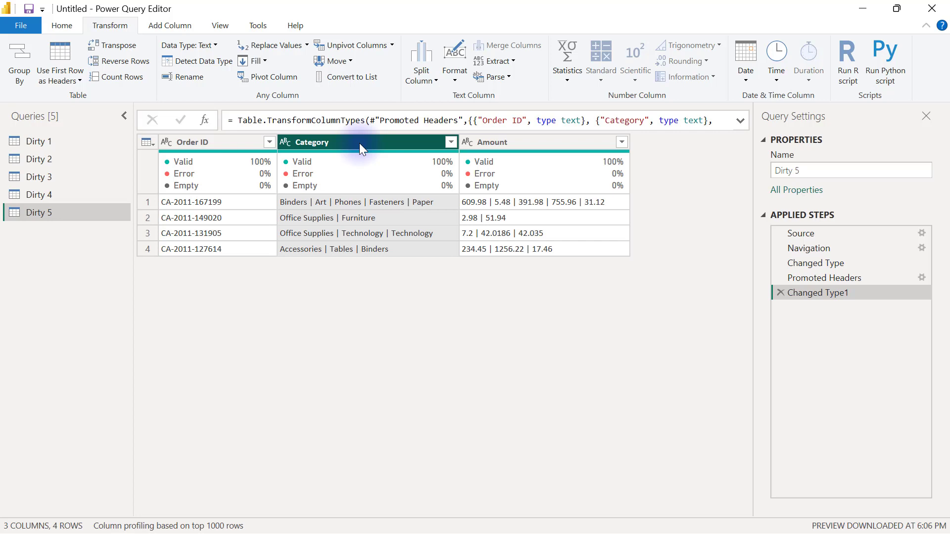
right_click(359, 143)
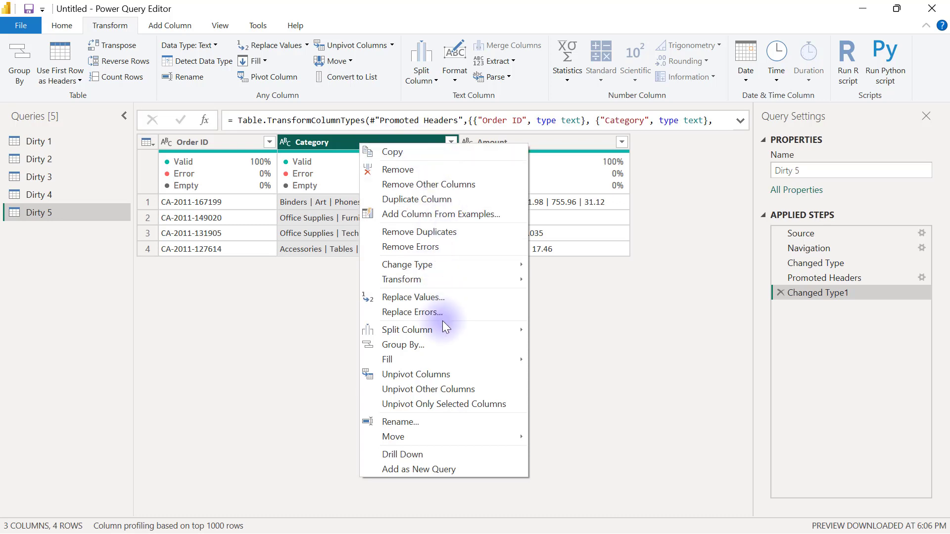
mouse_move(446, 326)
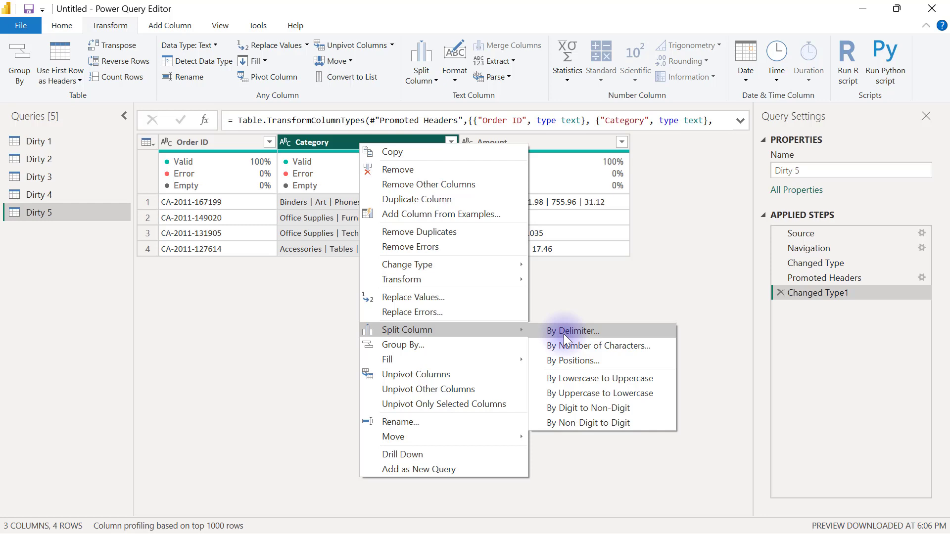
left_click(301, 301)
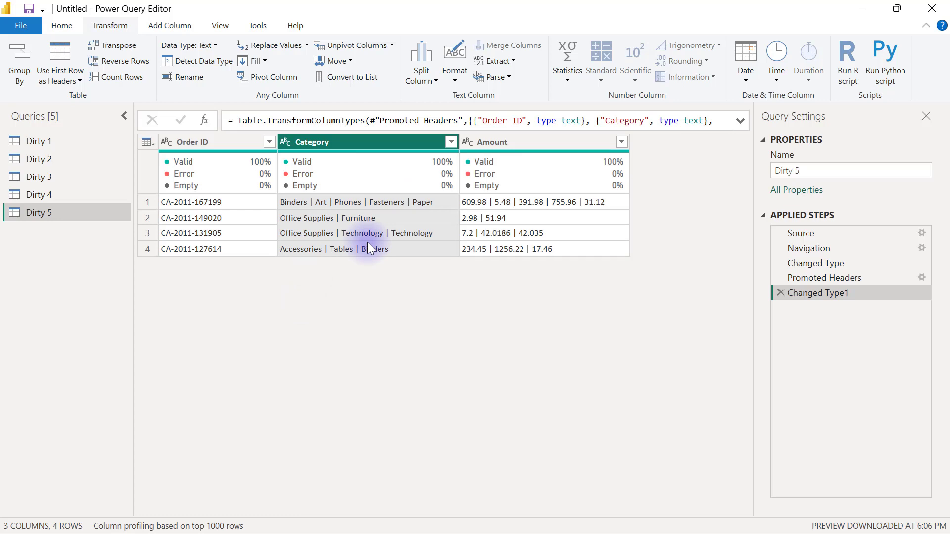
Preview the first Category value and select the | separator between Binders and Art
left_click(319, 202)
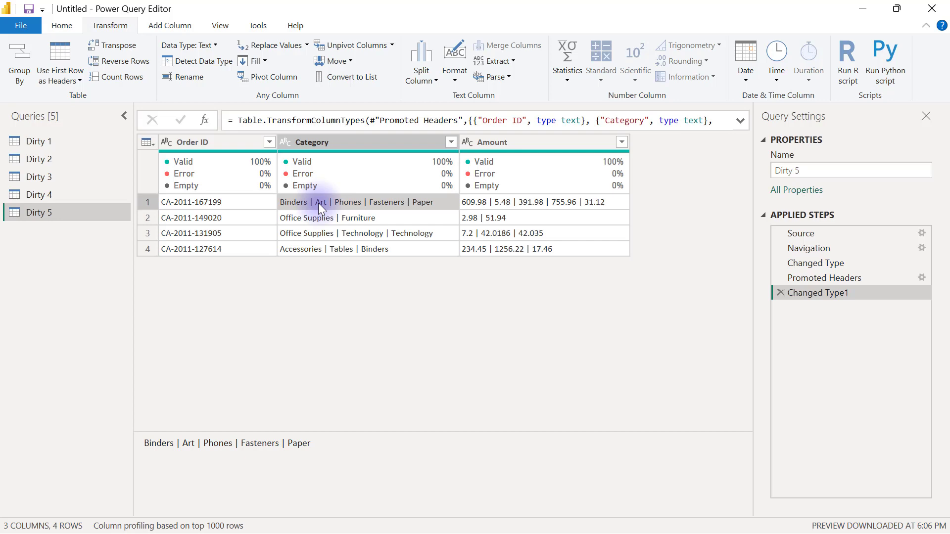
left_click(317, 443)
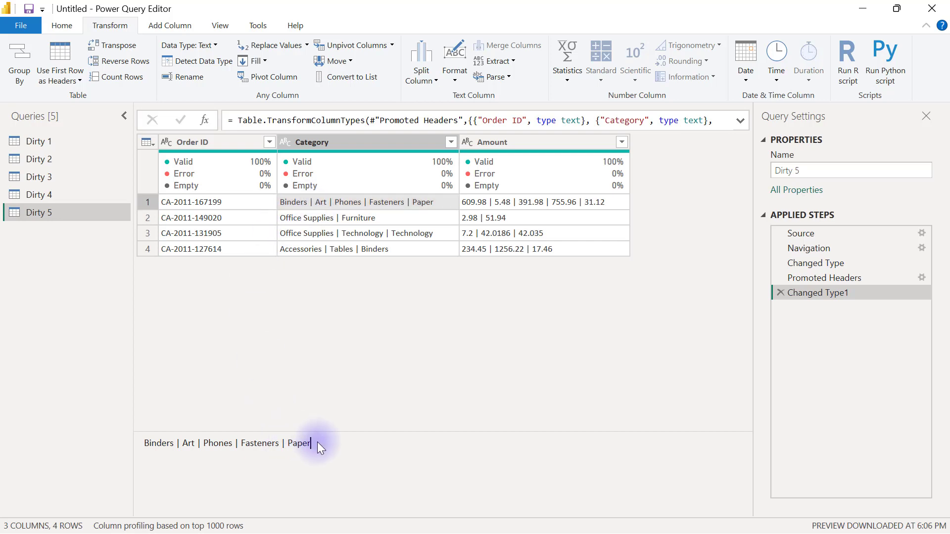
left_click(179, 443)
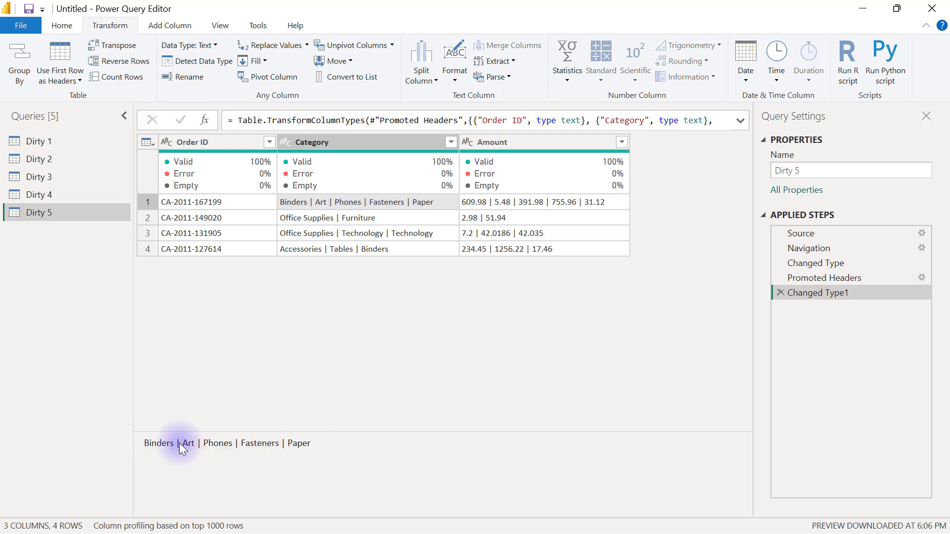
key("shift+Left")
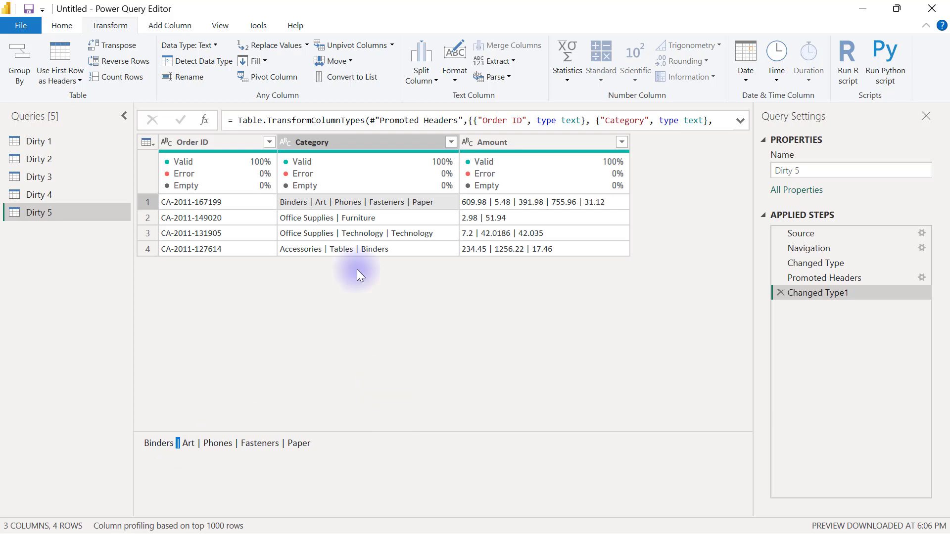
left_click(331, 141)
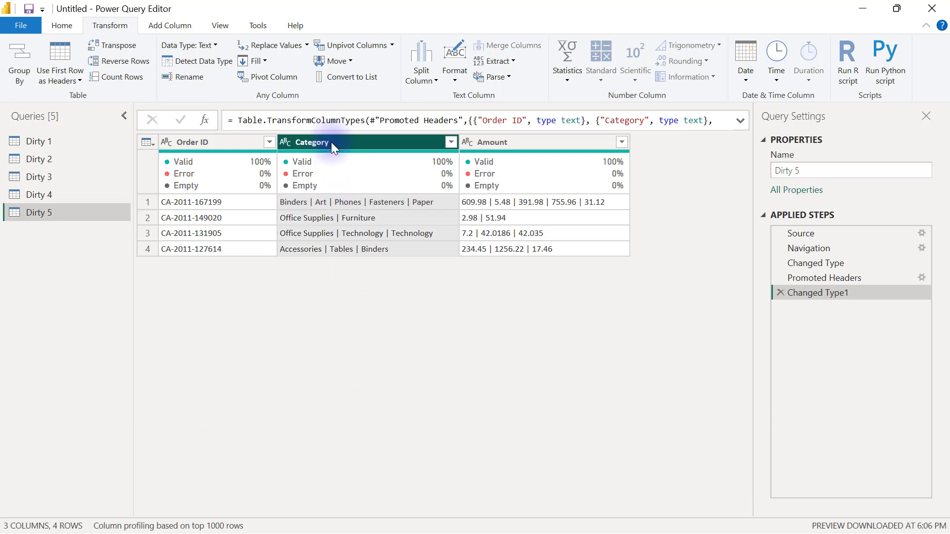
right_click(331, 141)
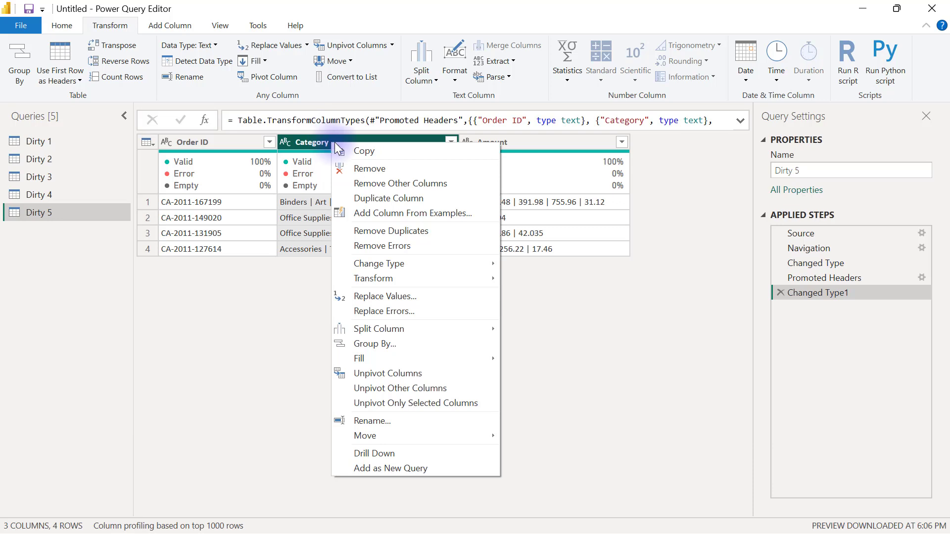
mouse_move(417, 329)
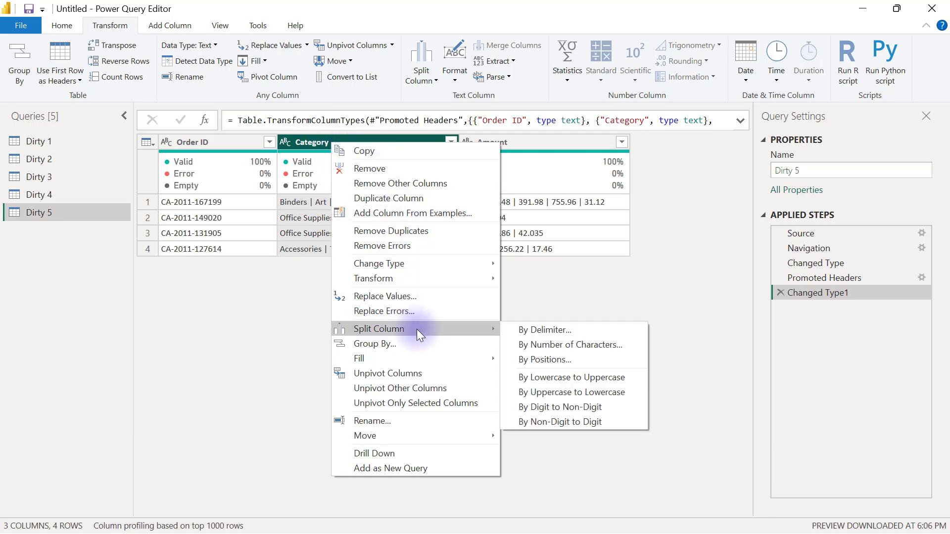
left_click(533, 331)
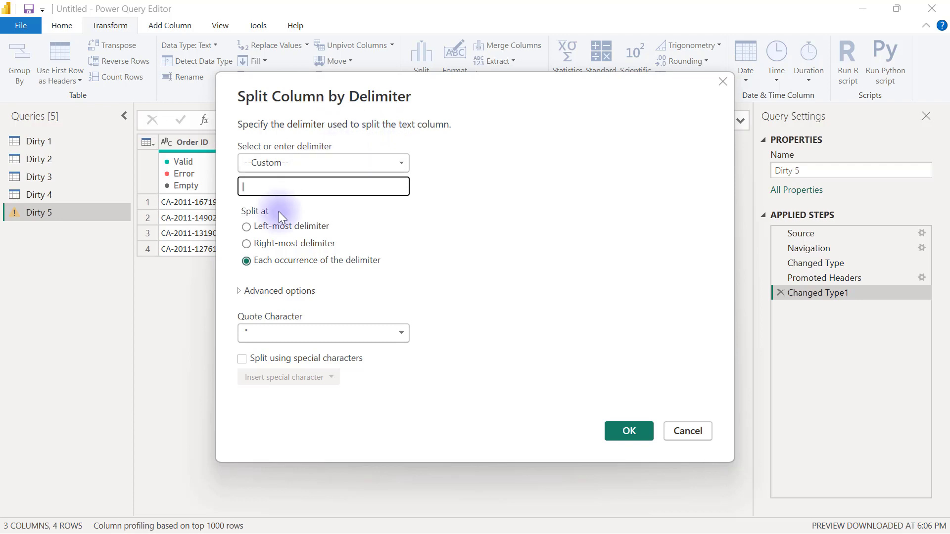
left_click(240, 292)
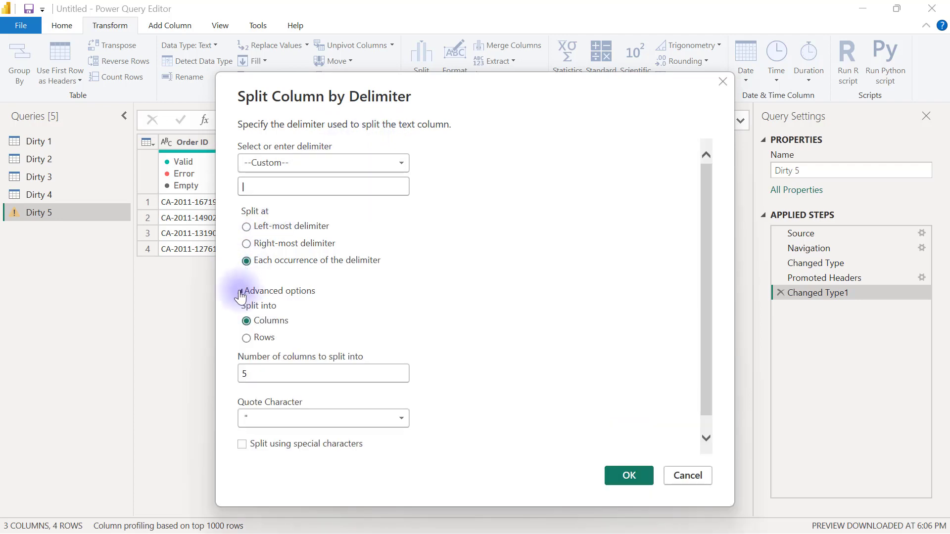
left_click_drag(512, 94, 694, 32)
left_click(430, 279)
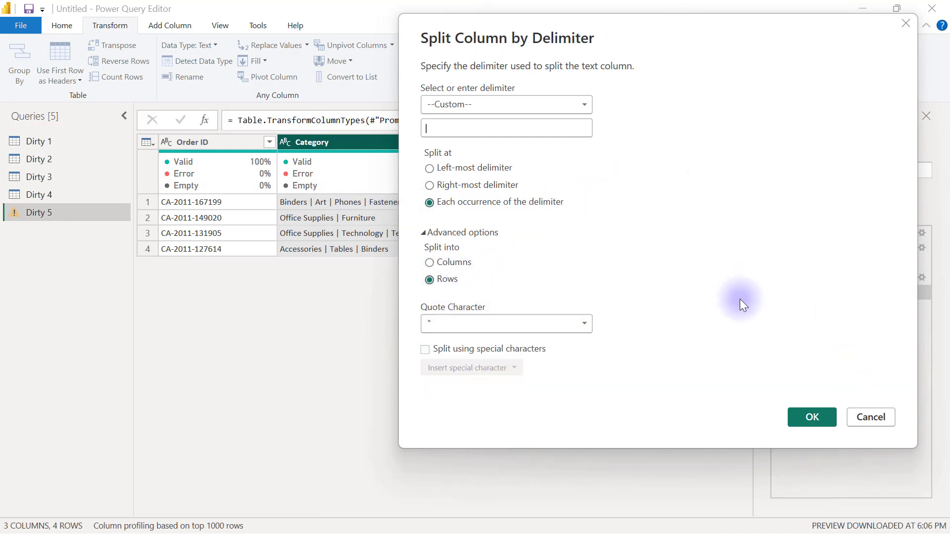
left_click_drag(689, 31, 516, 218)
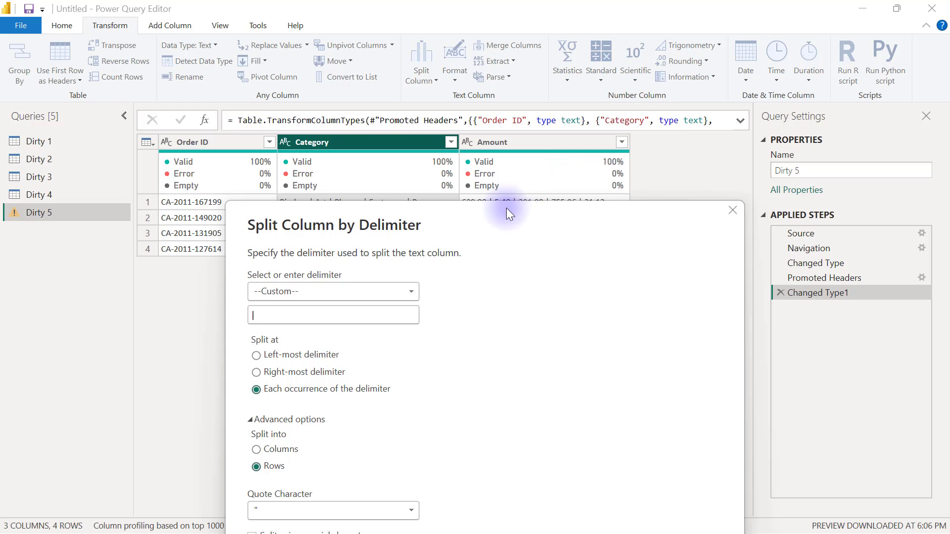
left_click_drag(506, 208, 512, 83)
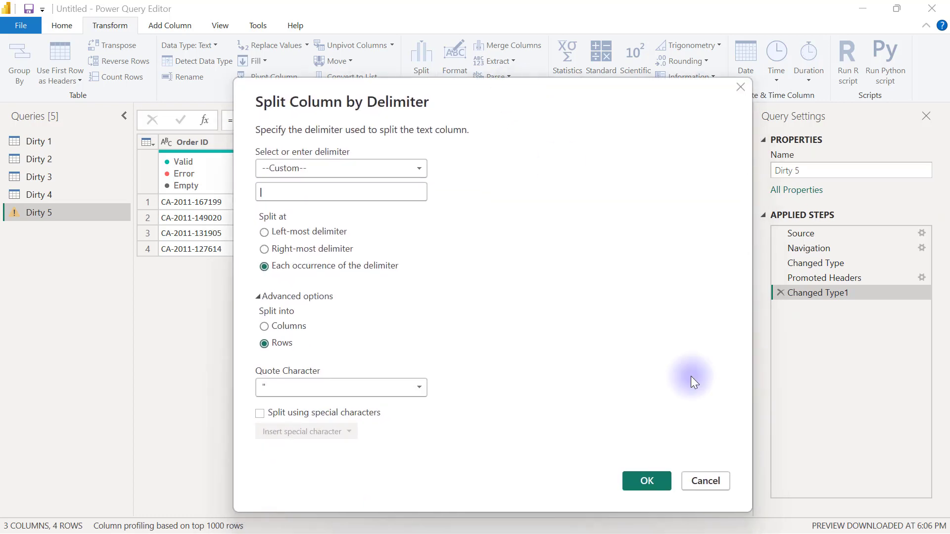
left_click(708, 478)
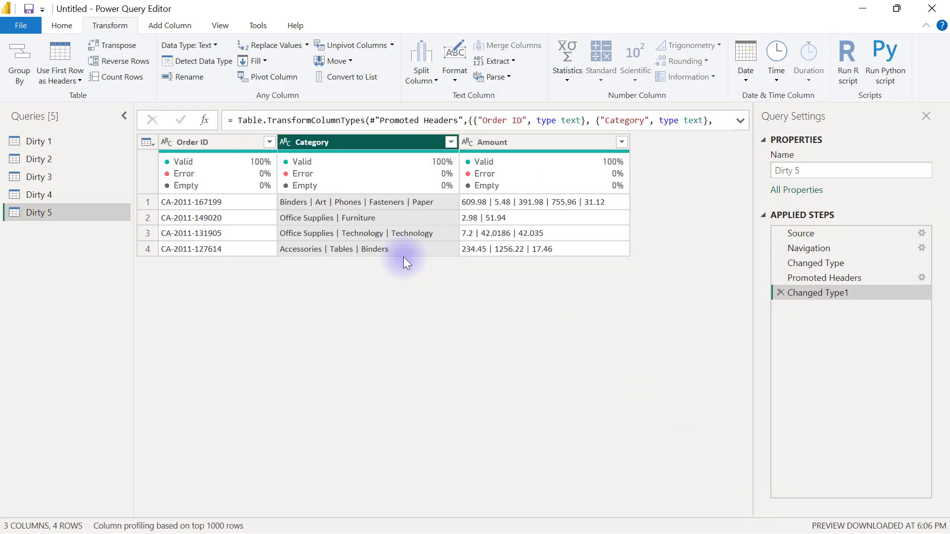
Duplicate Dirty 5 as Dirty 5 (2), then delete the Amount column from the original Dirty 5
right_click(42, 215)
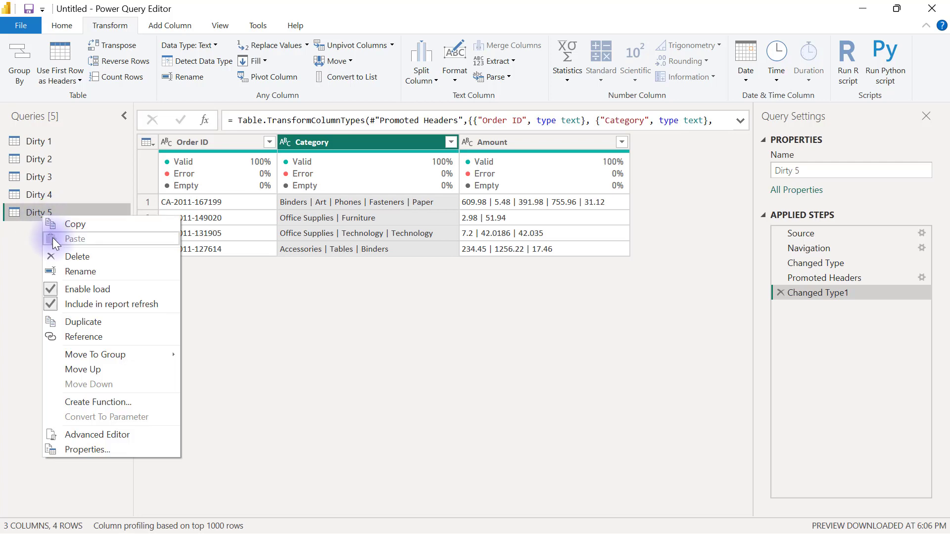
left_click(92, 320)
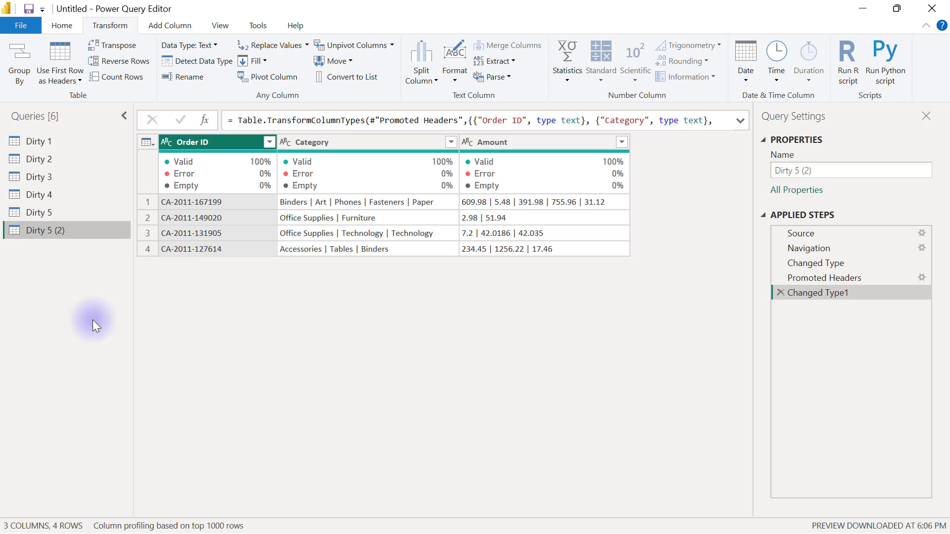
left_click(42, 212)
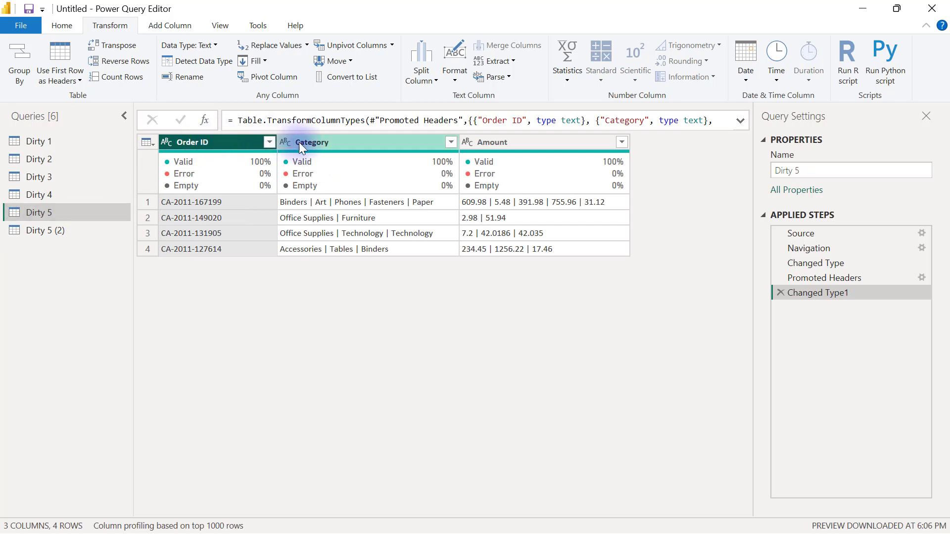
left_click(361, 144)
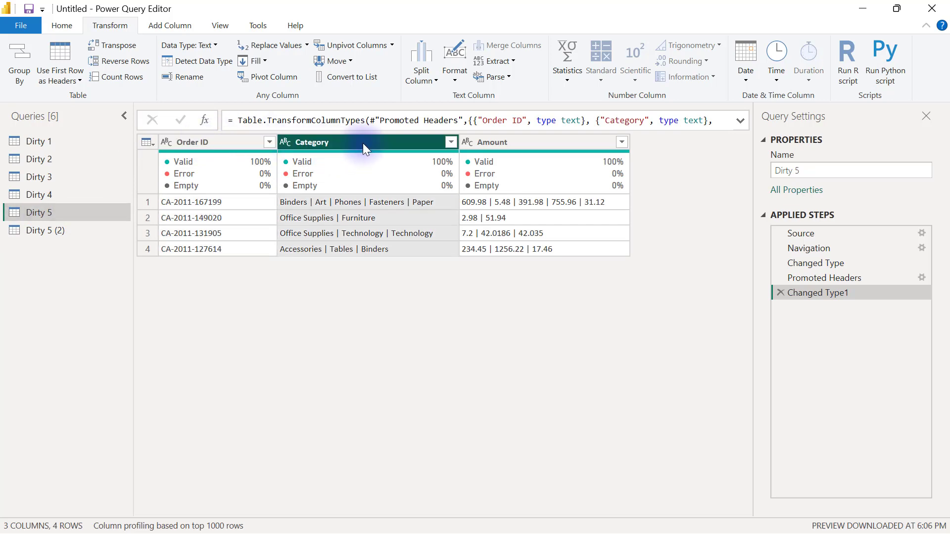
left_click(536, 142)
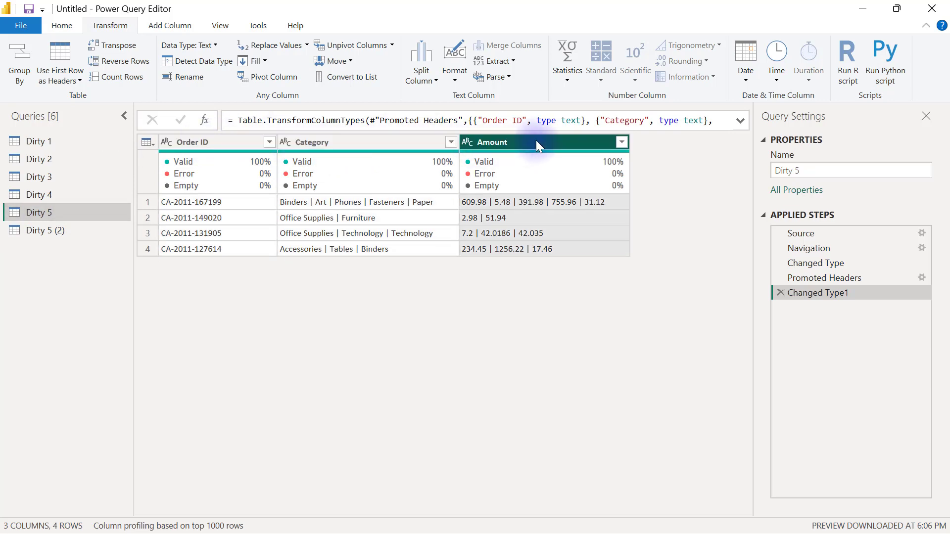
right_click(539, 146)
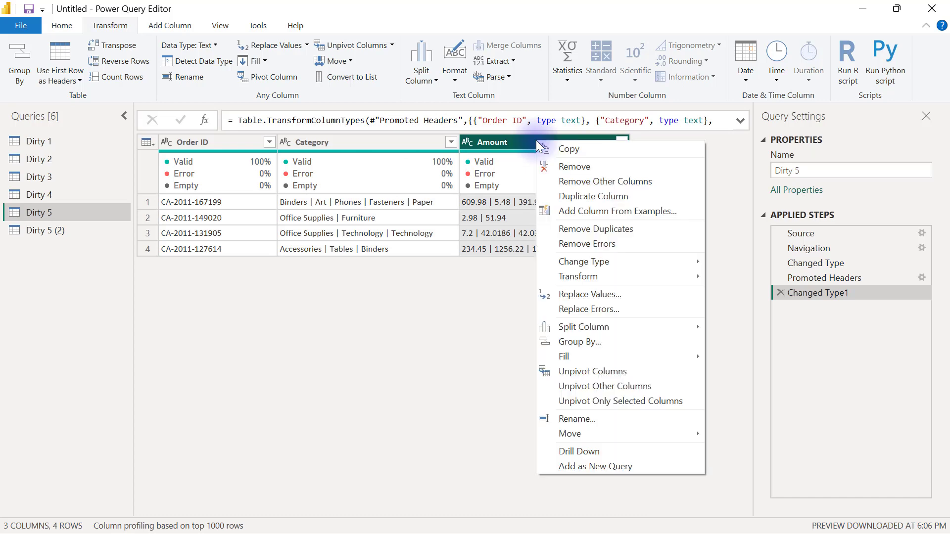
left_click(573, 169)
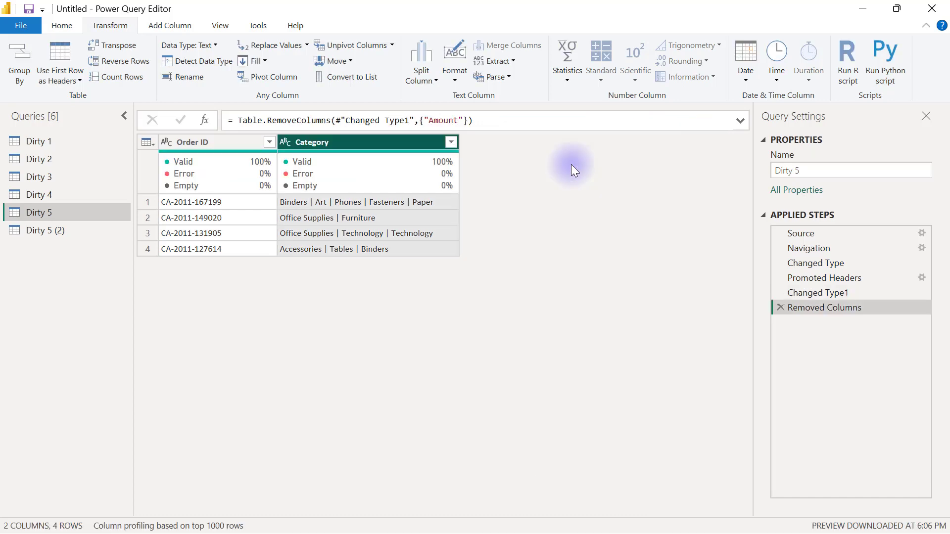
Delete the Category column from Dirty 5 (2), leaving Order ID and Amount
left_click(65, 228)
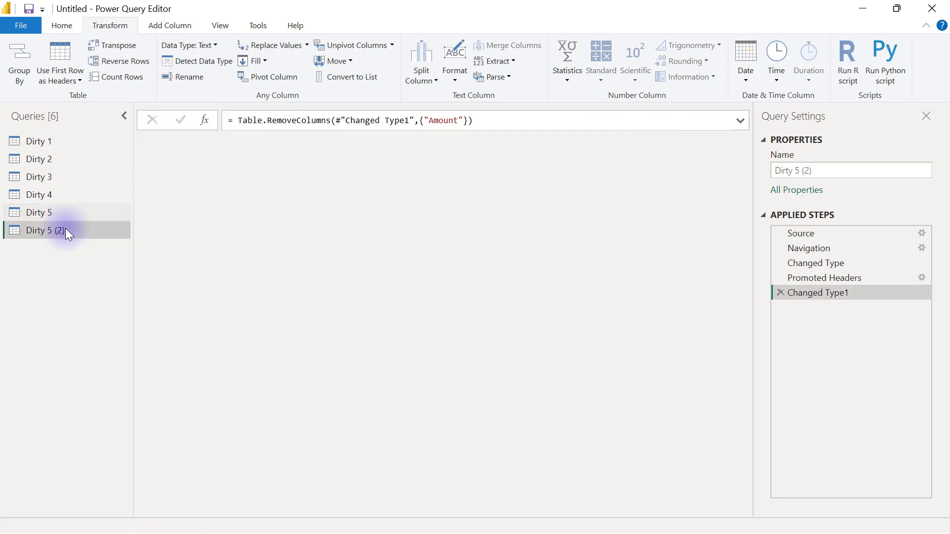
left_click(330, 145)
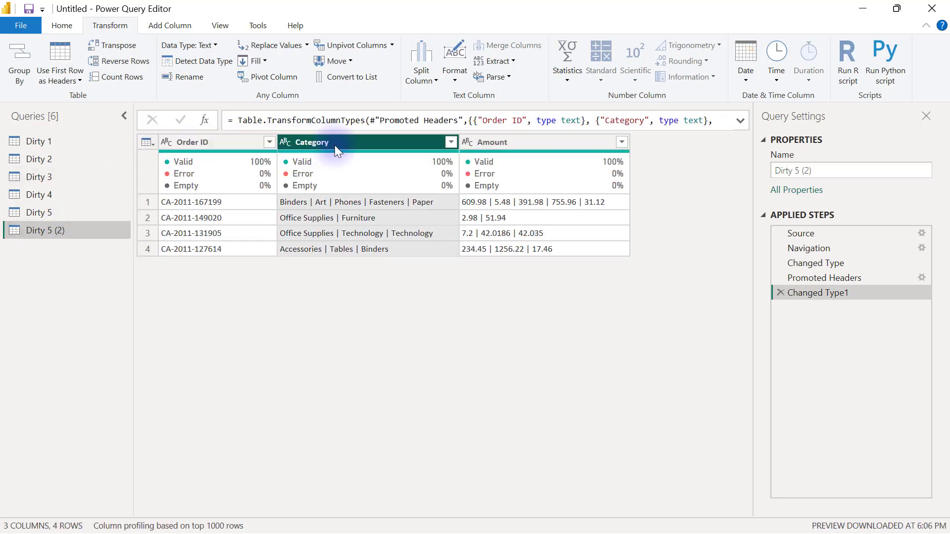
right_click(334, 144)
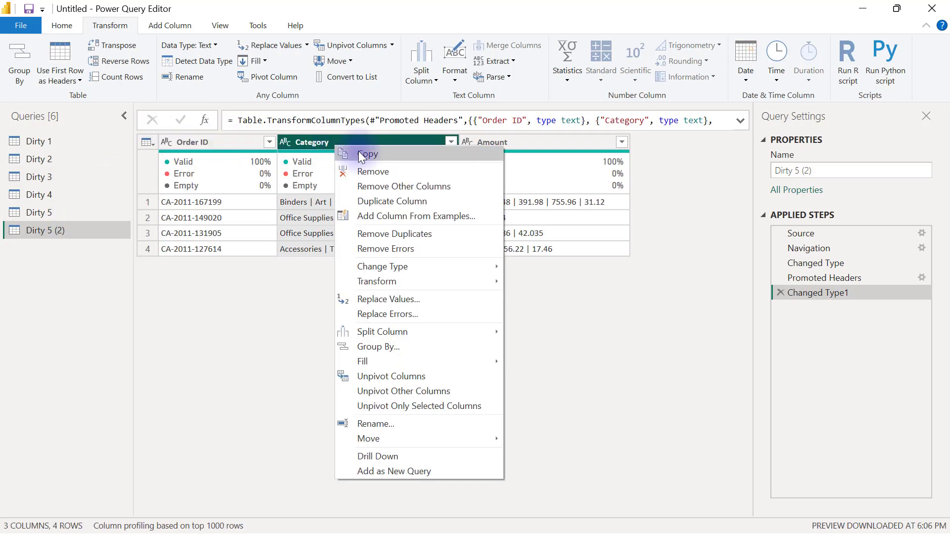
left_click(375, 171)
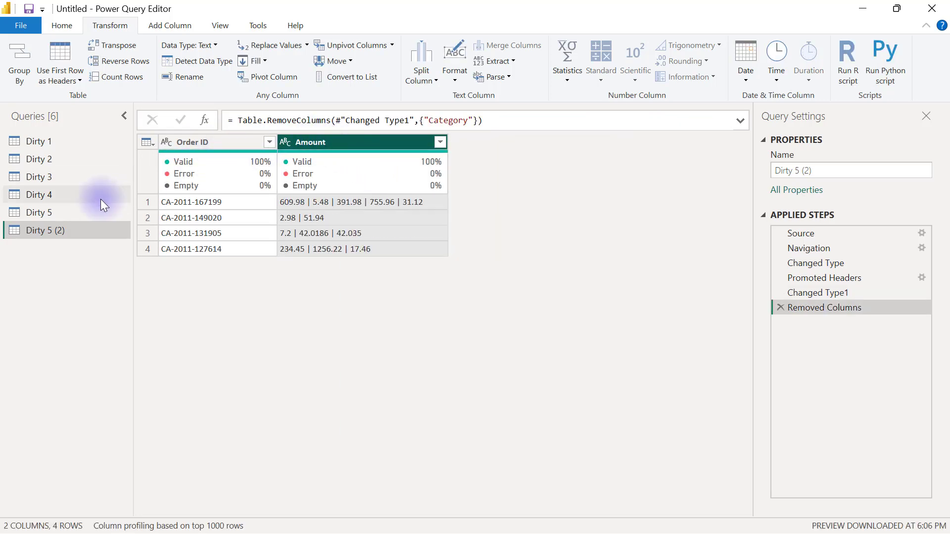
Compare Dirty 5 and Dirty 5 (2), checking the full first Category value
left_click(65, 213)
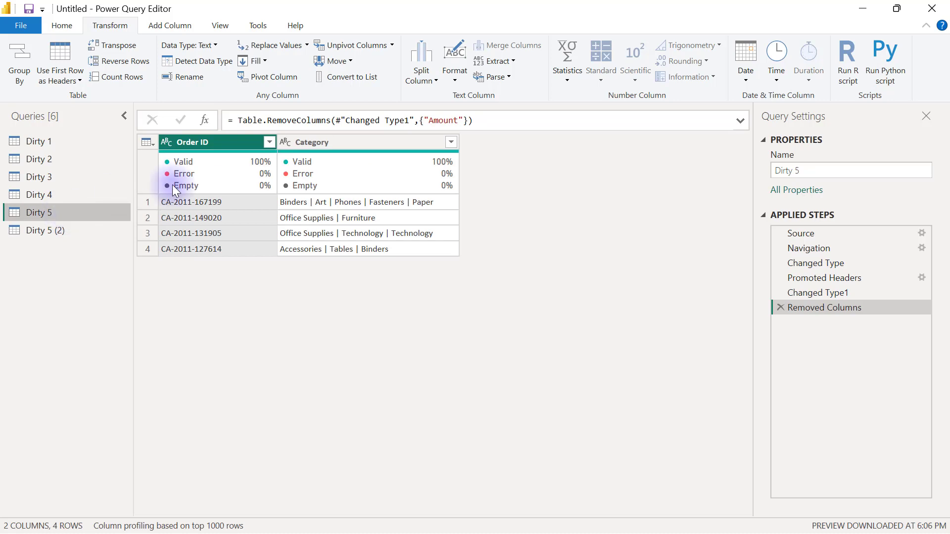
left_click(291, 202)
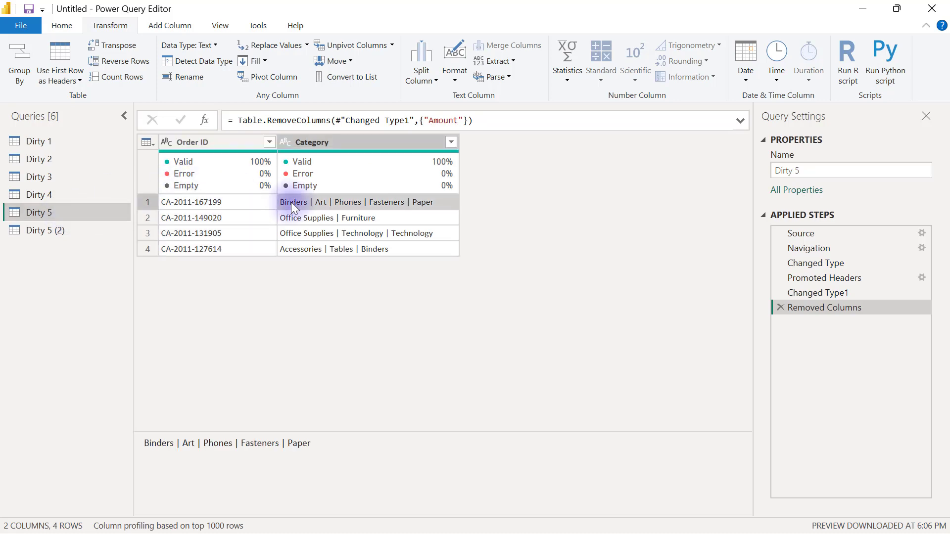
left_click(68, 230)
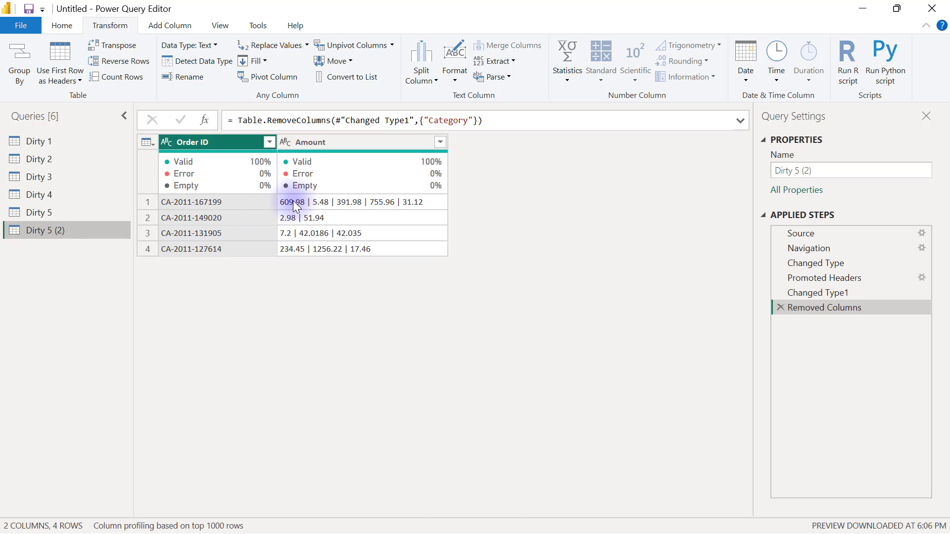
left_click(71, 208)
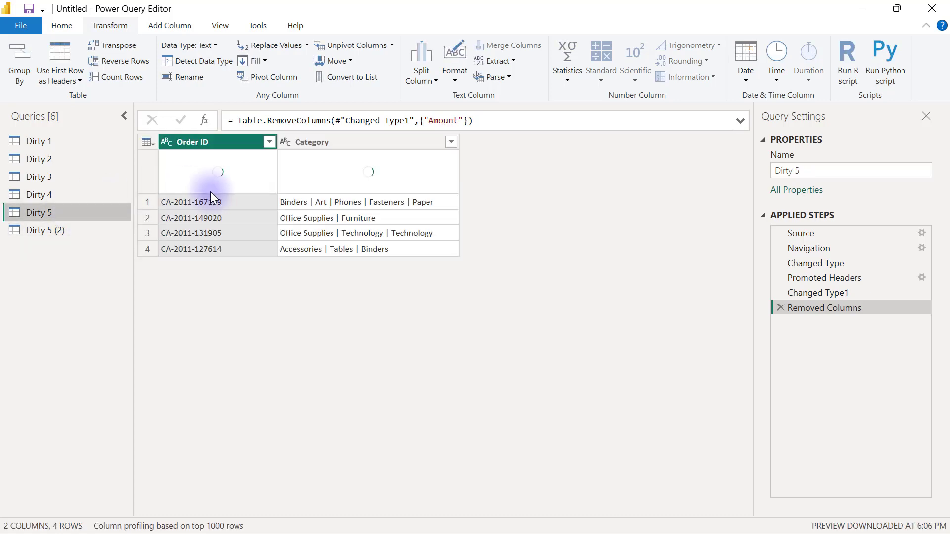
left_click(320, 203)
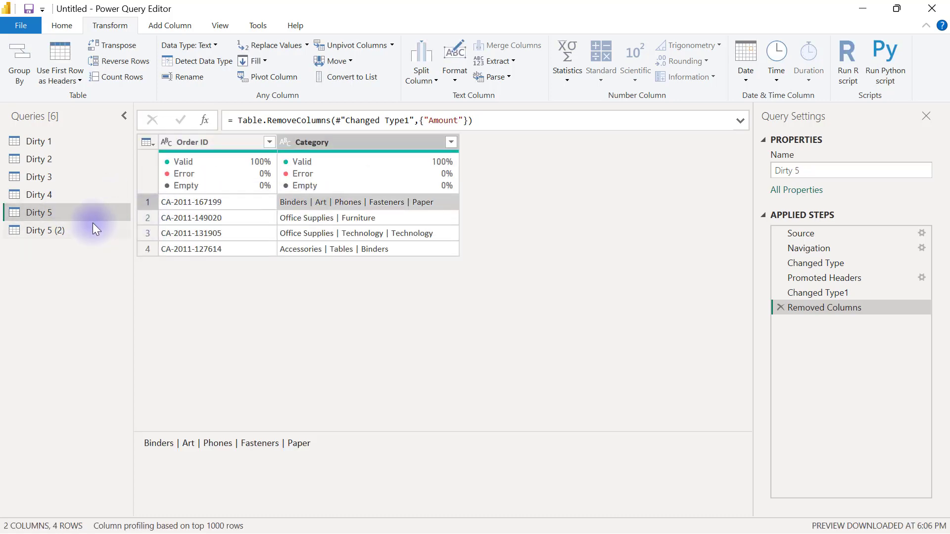
left_click(72, 230)
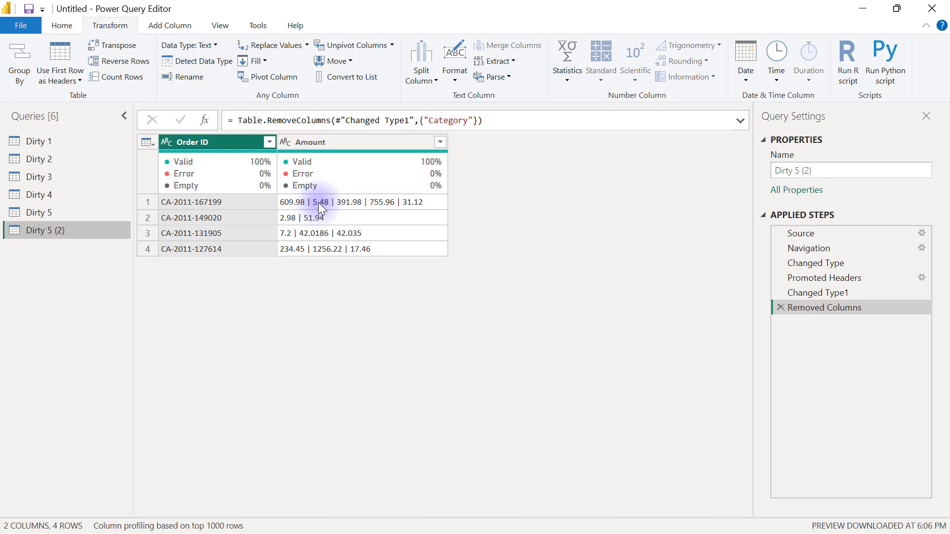
Split Dirty 5's Category column at the | delimiter into rows, giving 13 rows
left_click(57, 209)
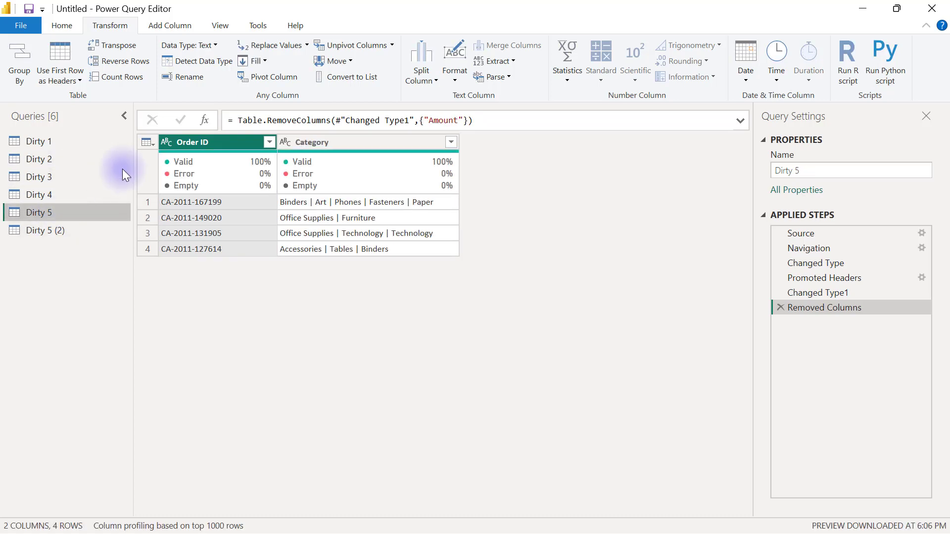
left_click(353, 144)
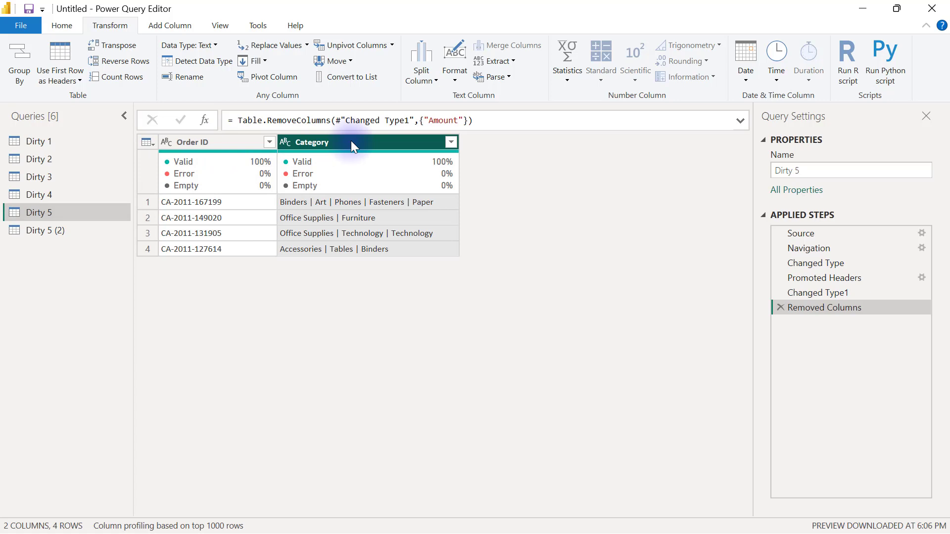
right_click(352, 144)
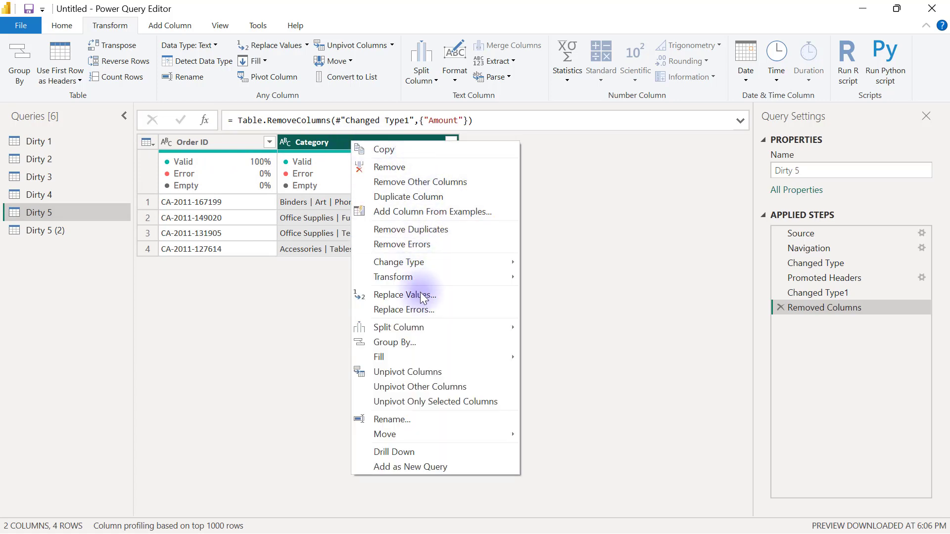
mouse_move(423, 328)
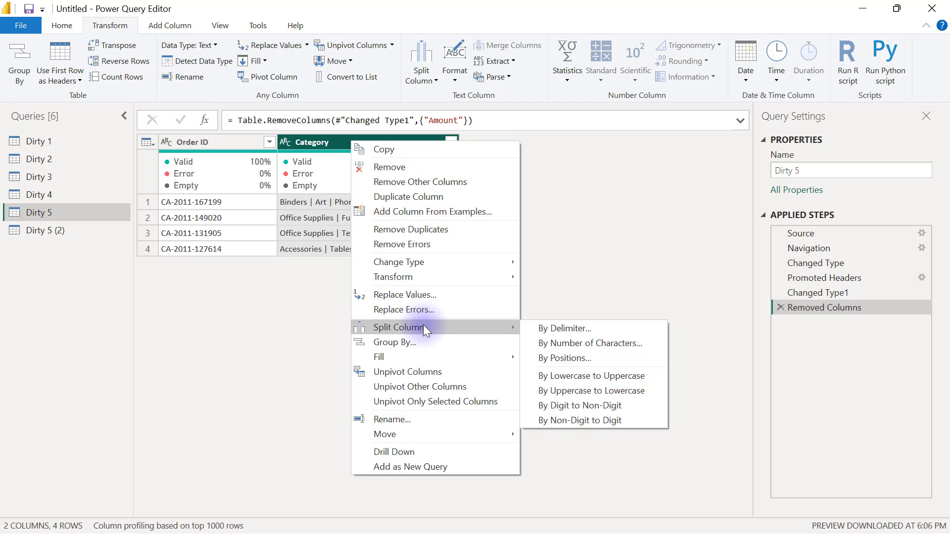
left_click(548, 326)
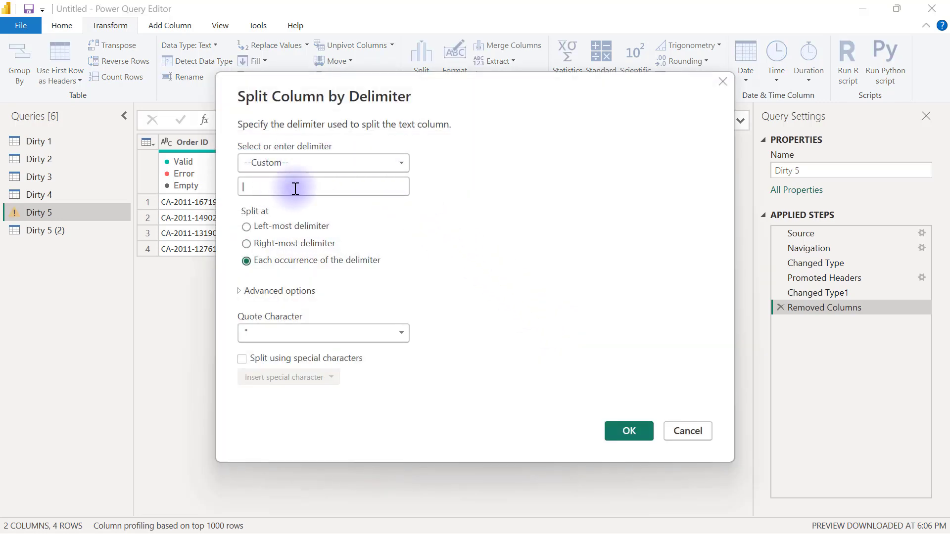
left_click(241, 292)
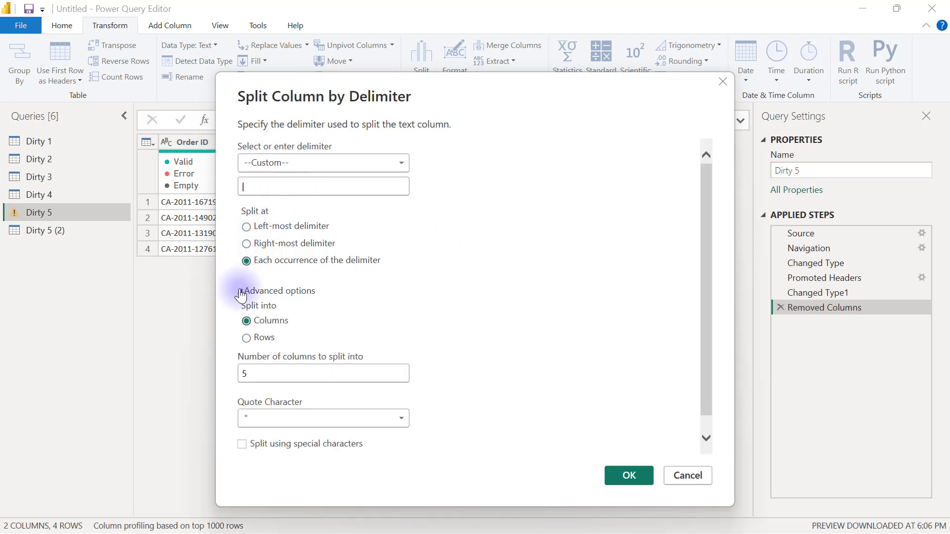
left_click(246, 338)
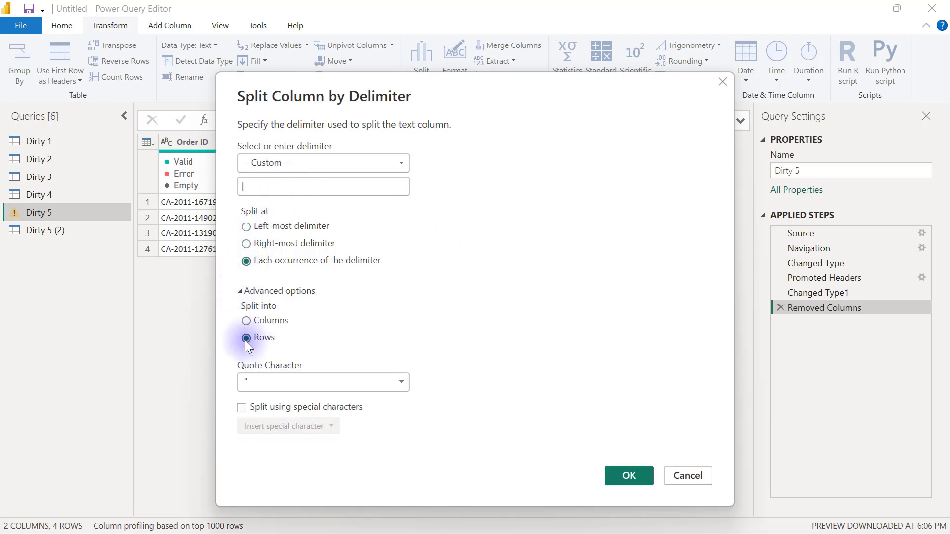
left_click(622, 475)
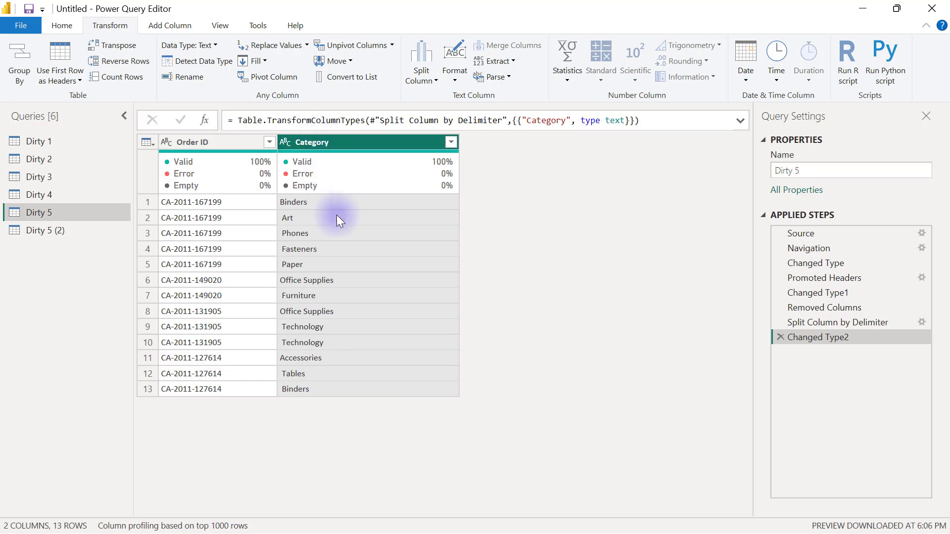
Start splitting Dirty 5 (2)'s Amount column with a custom | delimiter
left_click(46, 229)
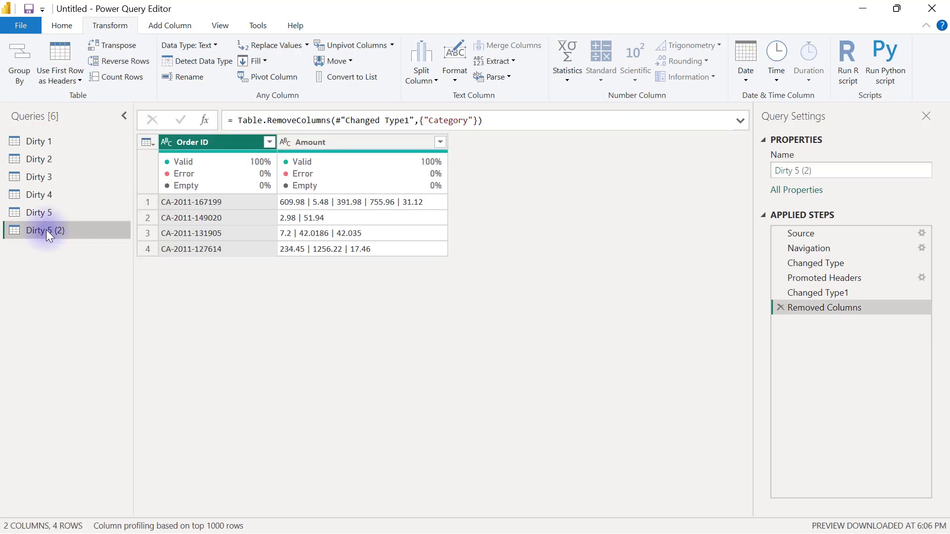
left_click(349, 143)
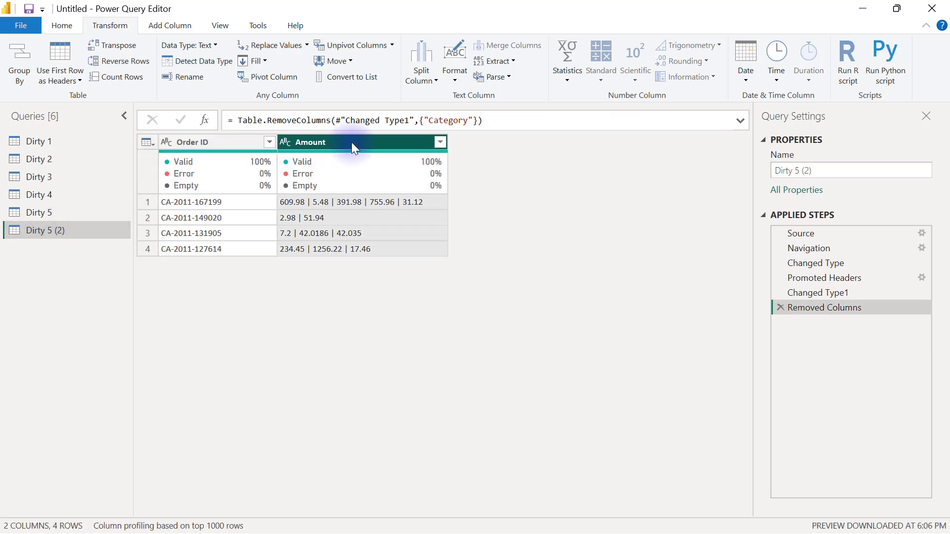
right_click(352, 144)
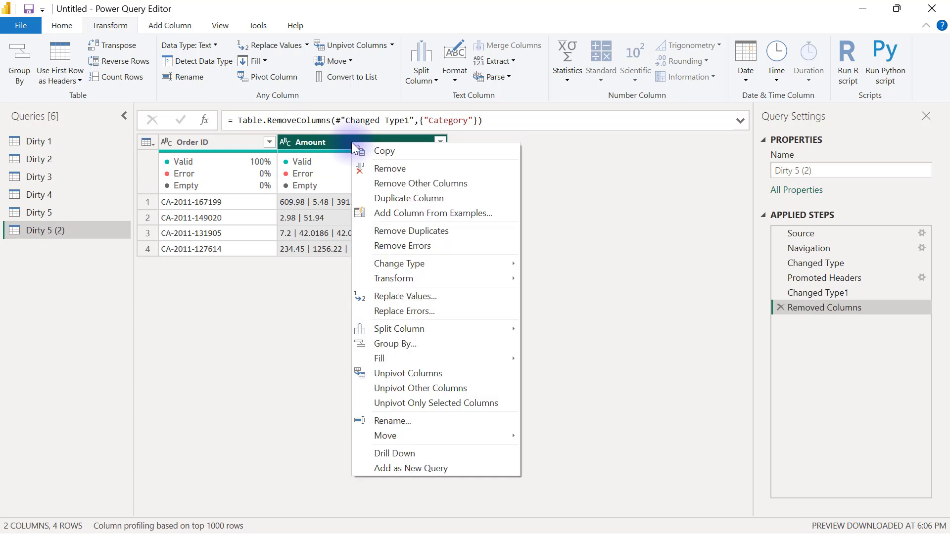
mouse_move(491, 323)
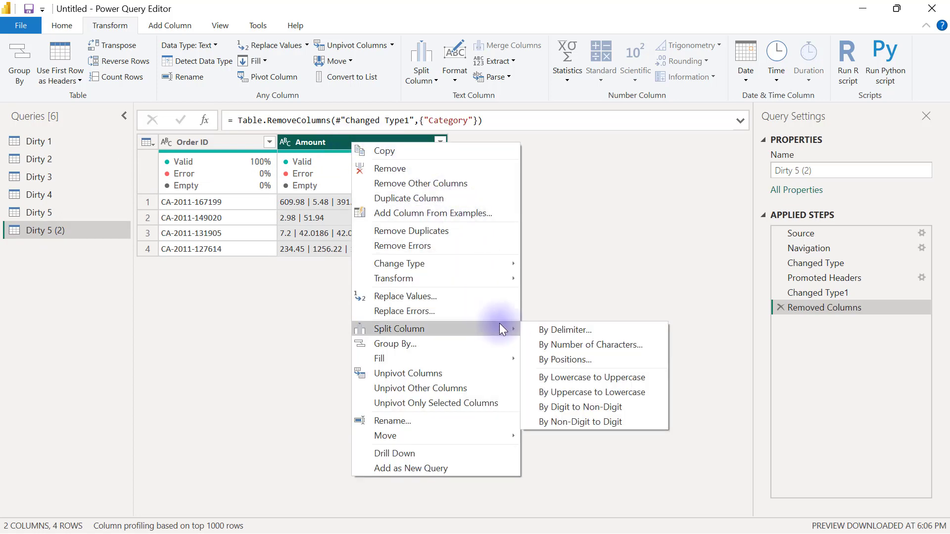
left_click(549, 328)
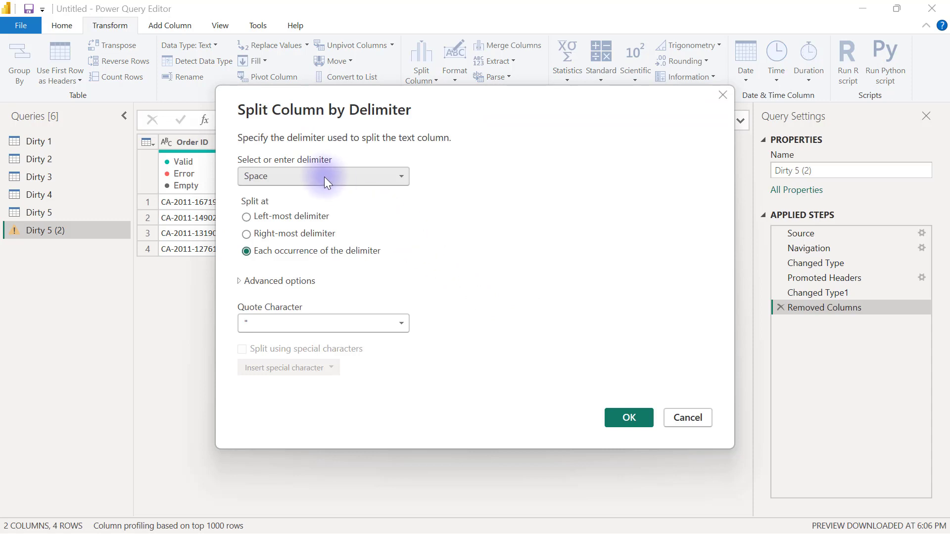
left_click(324, 177)
left_click(295, 281)
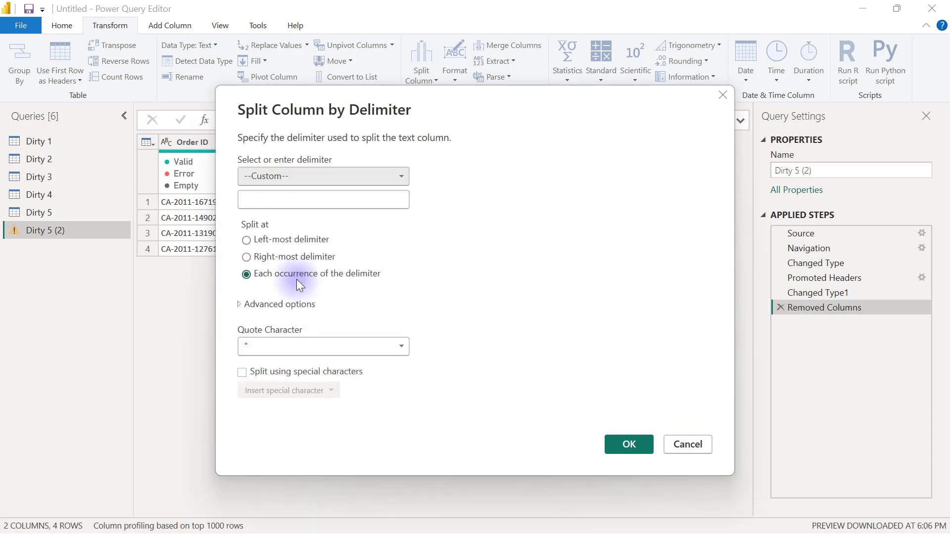
left_click(271, 199)
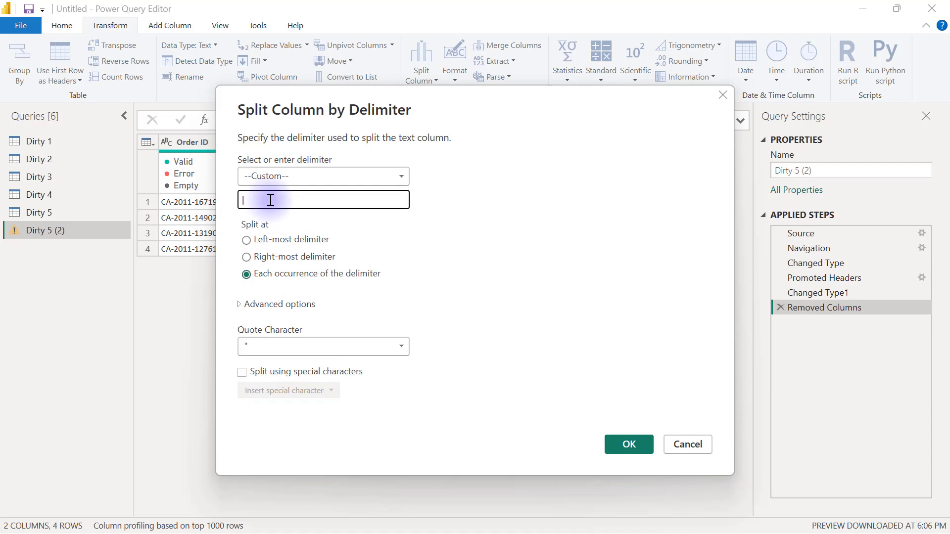
type("|")
Choose Split into Rows, apply it, and check the first two Amount values
left_click(239, 305)
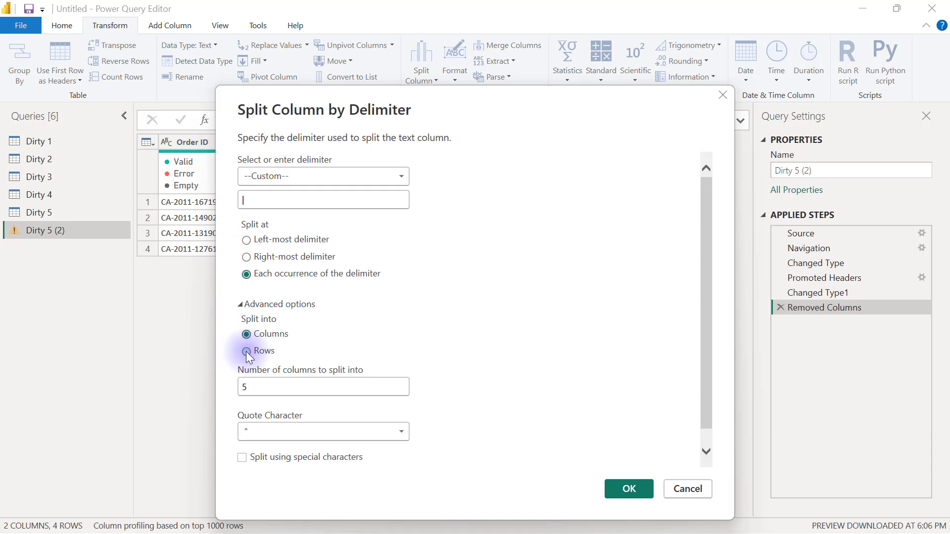
left_click(247, 351)
left_click(623, 482)
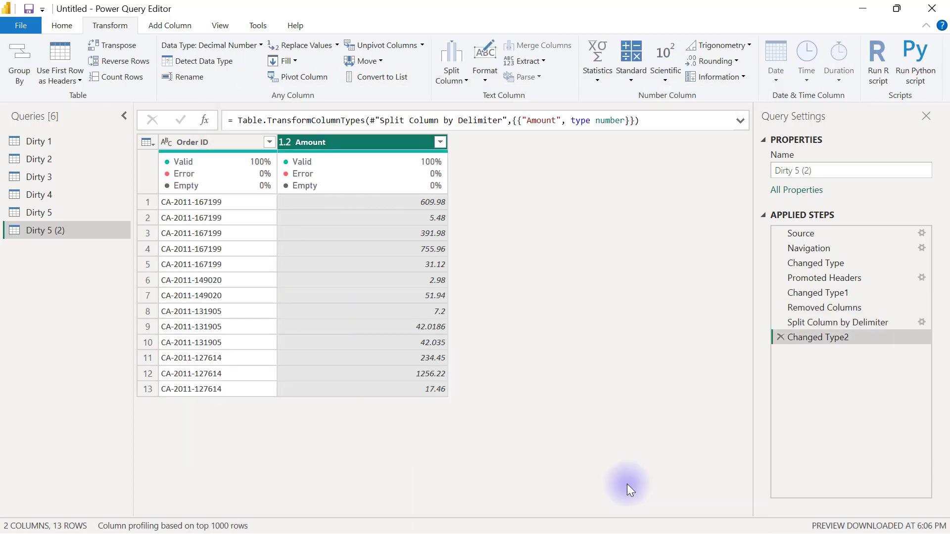
left_click(423, 204)
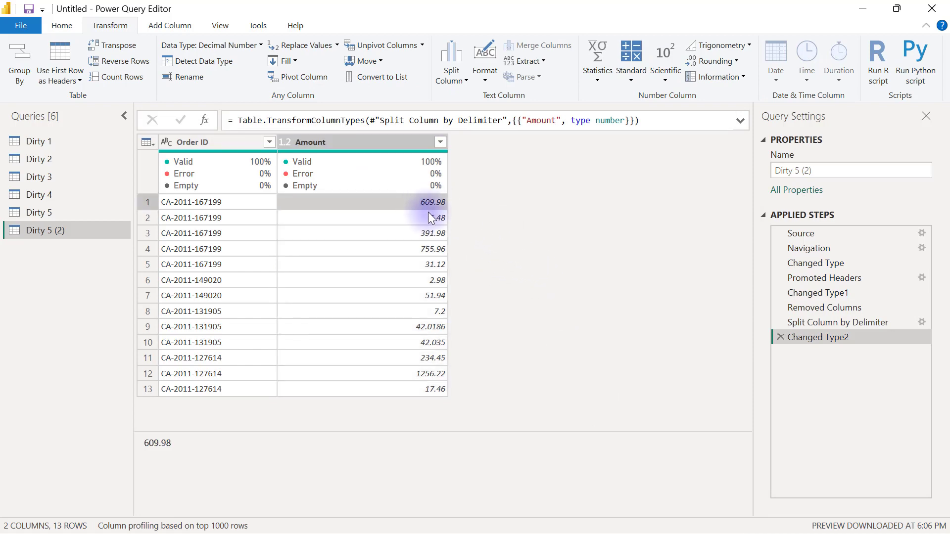
left_click(432, 217)
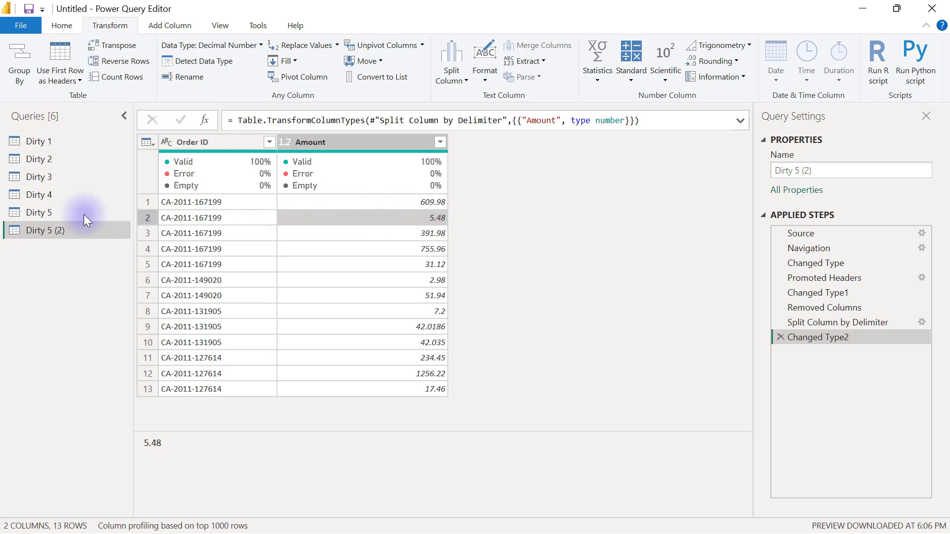
Add an Index column starting from 1 to the Dirty 5 query
left_click(62, 212)
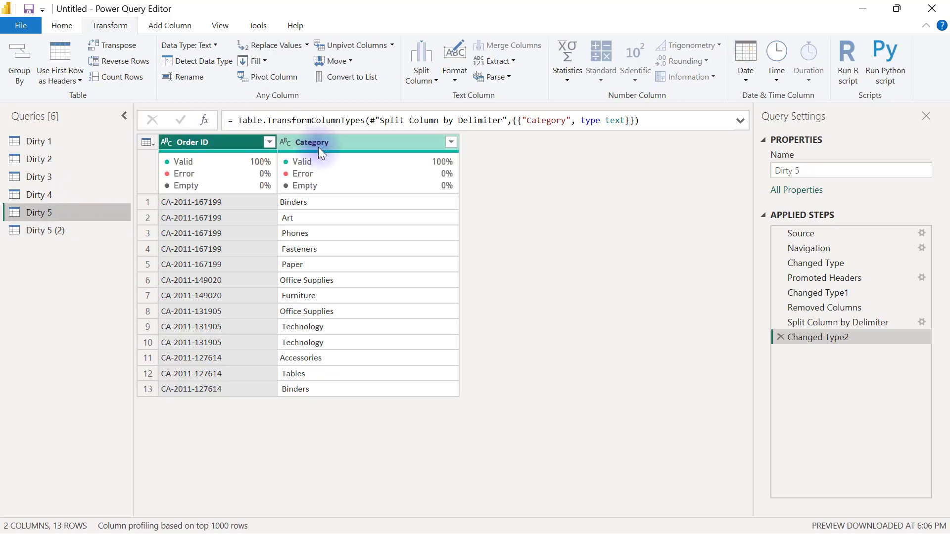
mouse_move(387, 176)
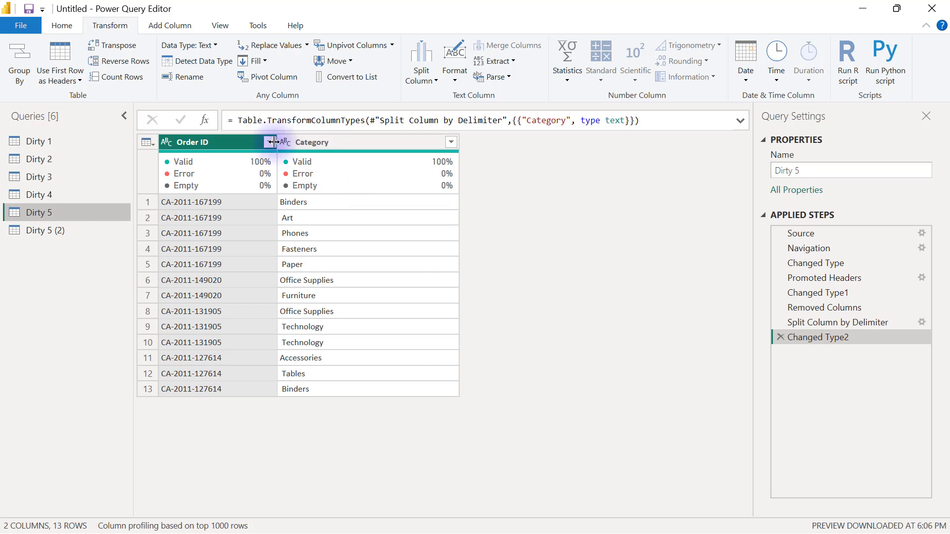
left_click(172, 27)
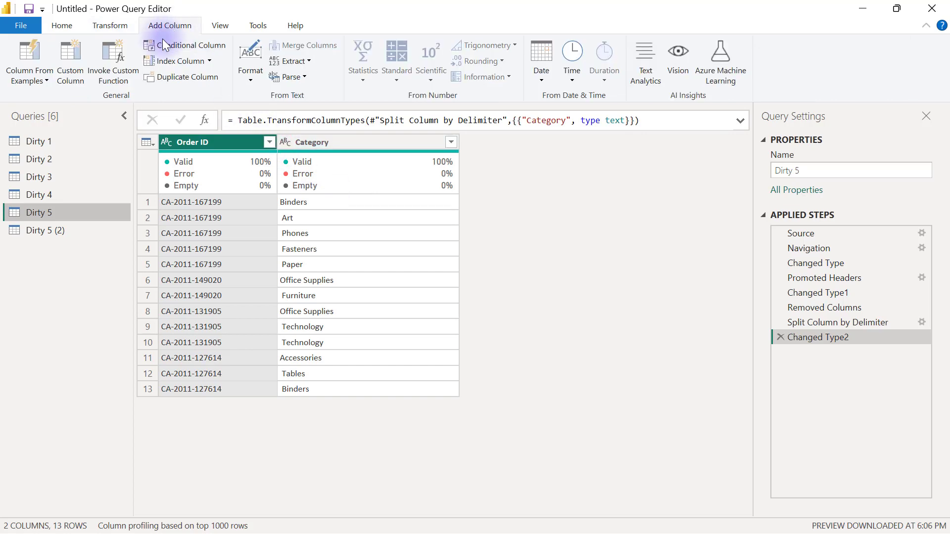
left_click(209, 61)
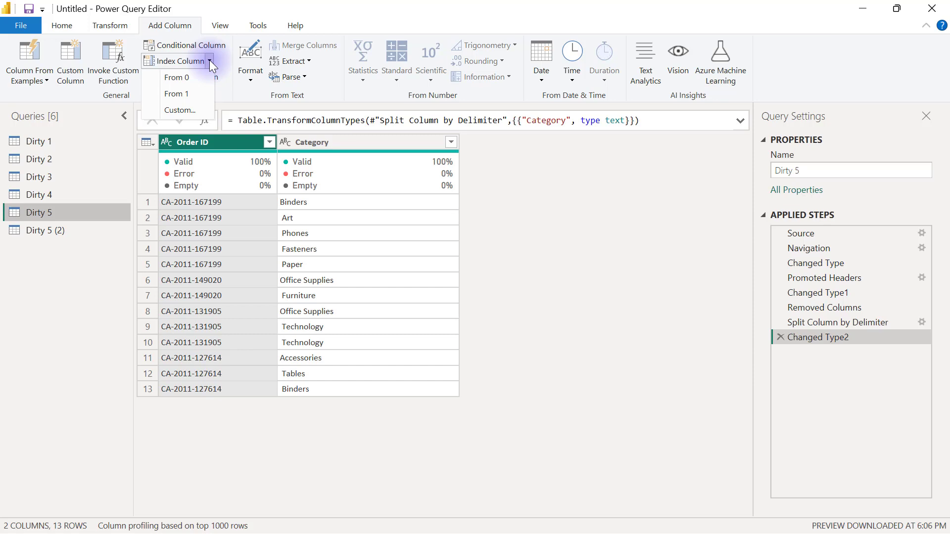
left_click(185, 93)
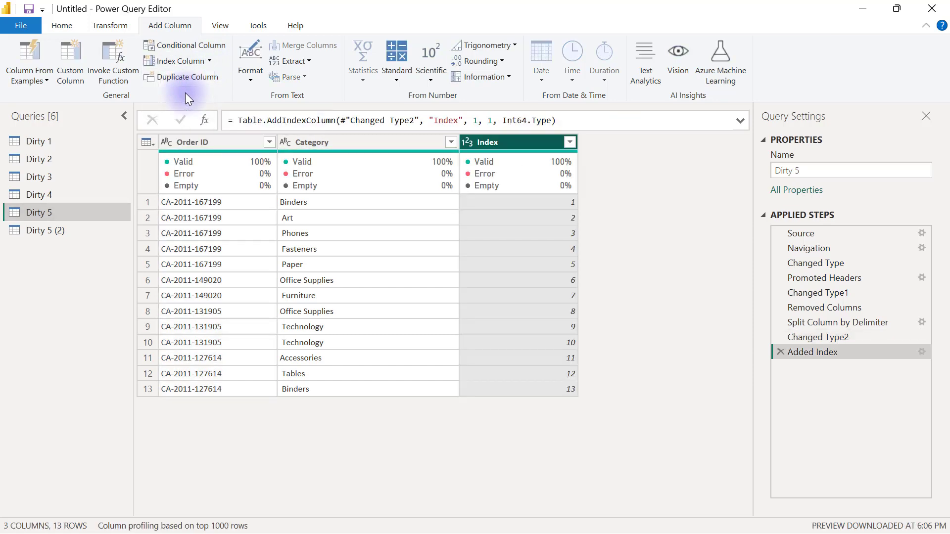
Add an Index column starting from 1 to Dirty 5 (2)
left_click(70, 230)
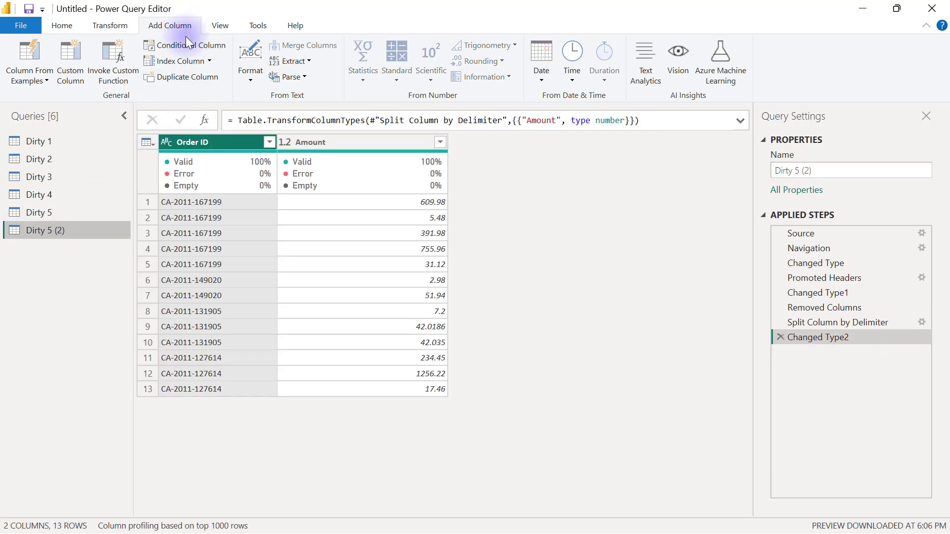
left_click(209, 60)
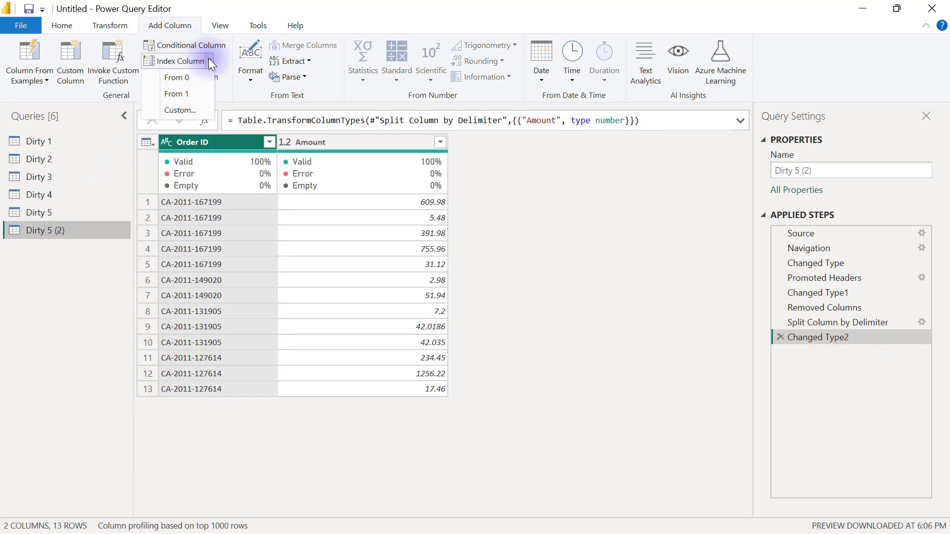
left_click(182, 93)
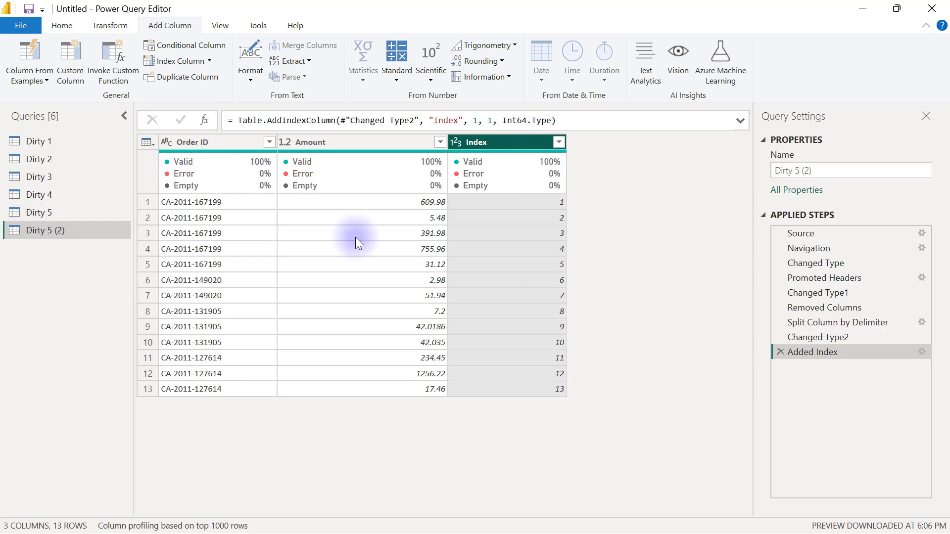
Merge Dirty 5 (2) with Dirty 5 as a new query, matching on both Index columns
left_click(67, 23)
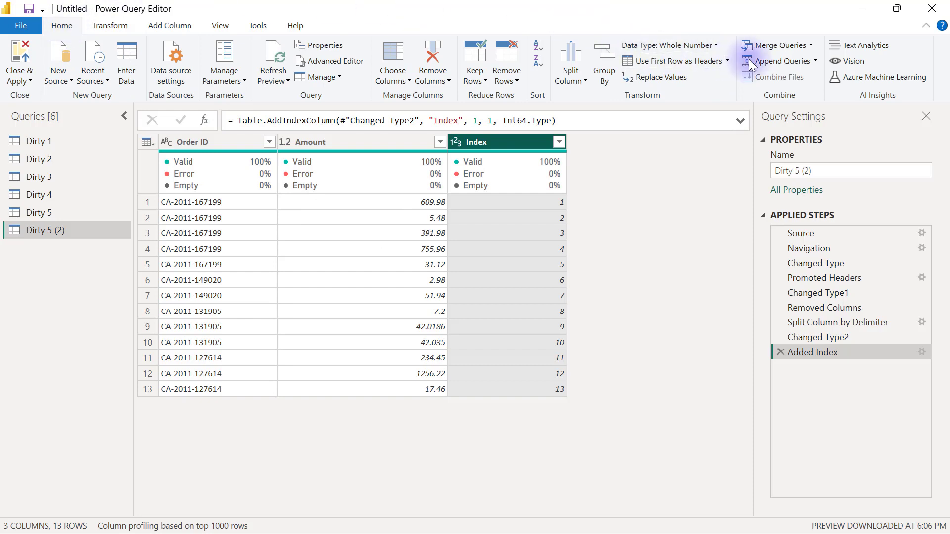
left_click(811, 46)
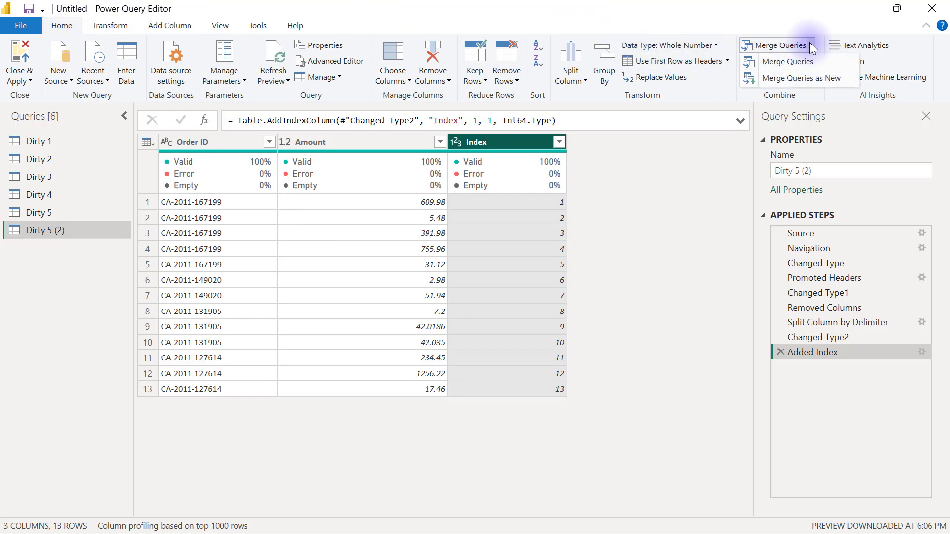
left_click(778, 78)
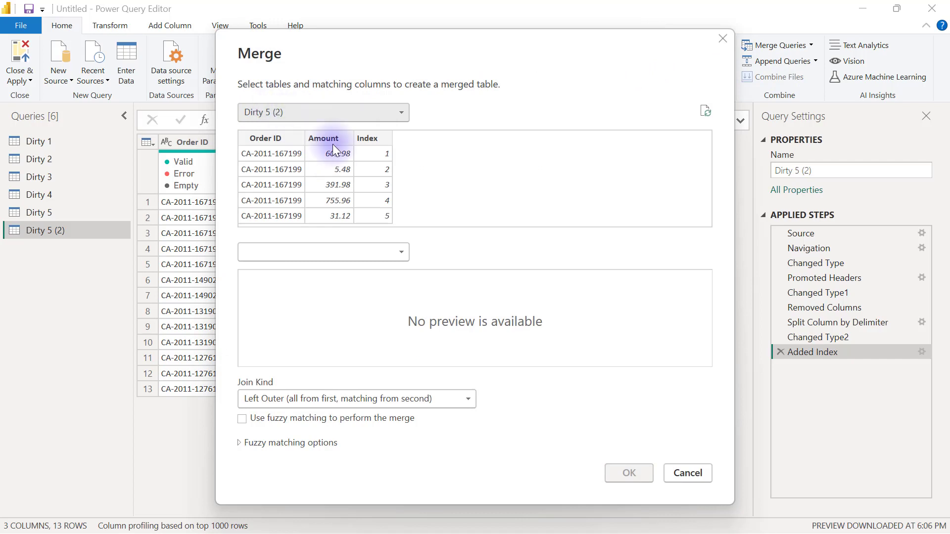
left_click(396, 252)
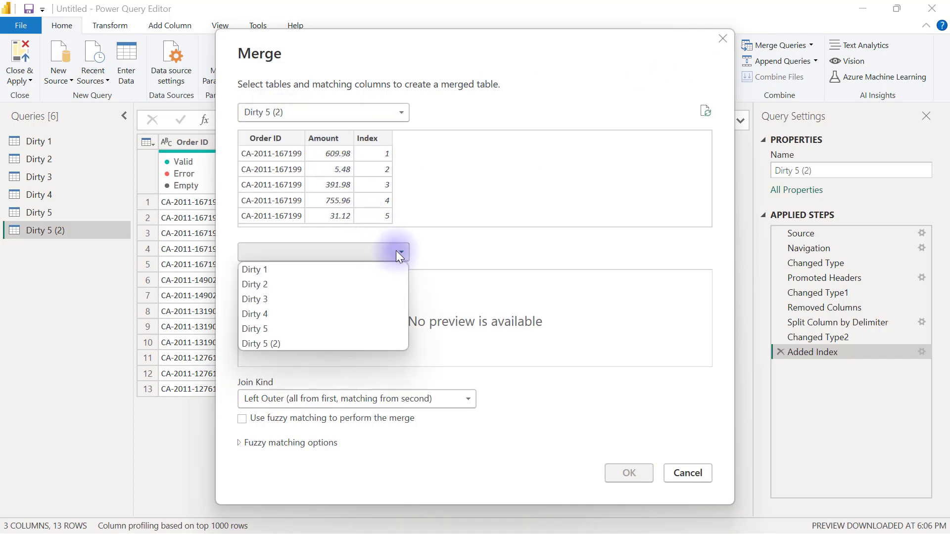
left_click(293, 327)
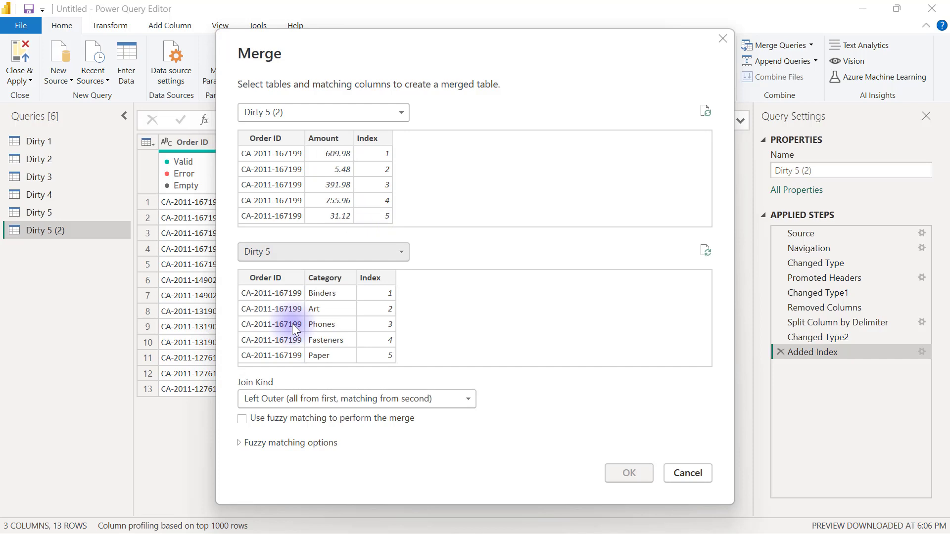
left_click(370, 139)
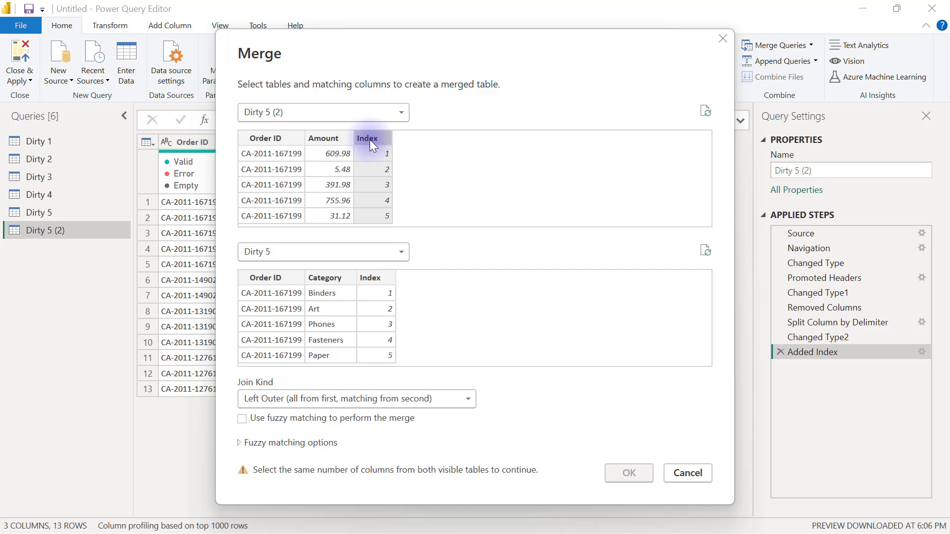
left_click(378, 280)
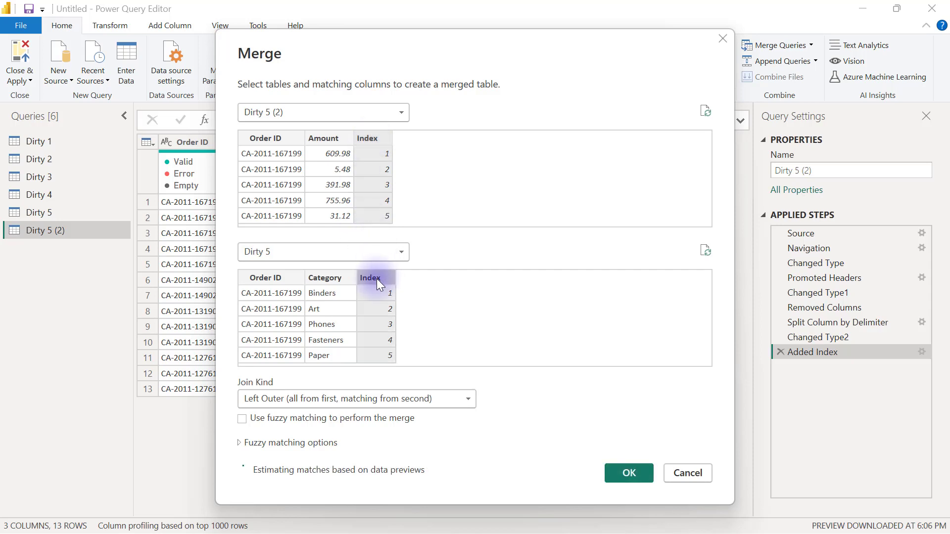
left_click(632, 476)
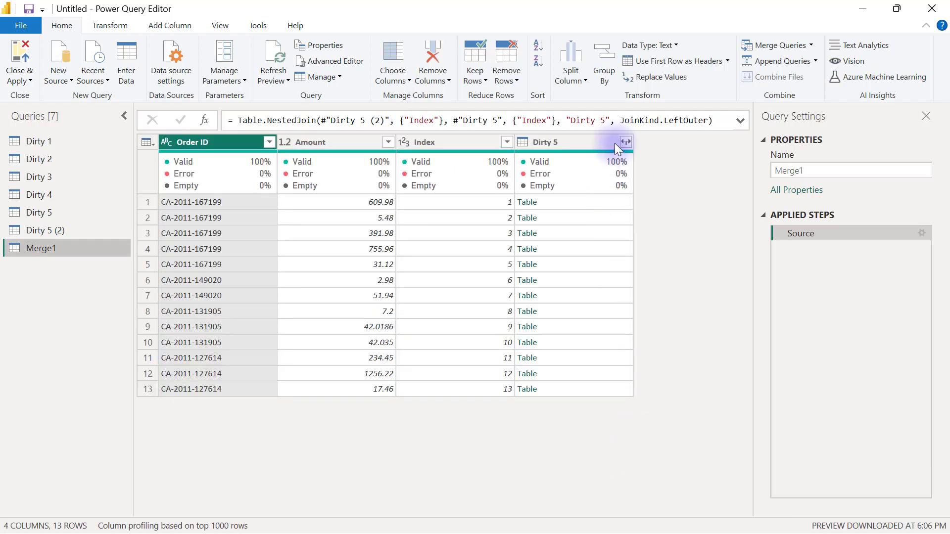
Expand only Category from the joined Dirty 5 column, without the column-name prefix
left_click(567, 144)
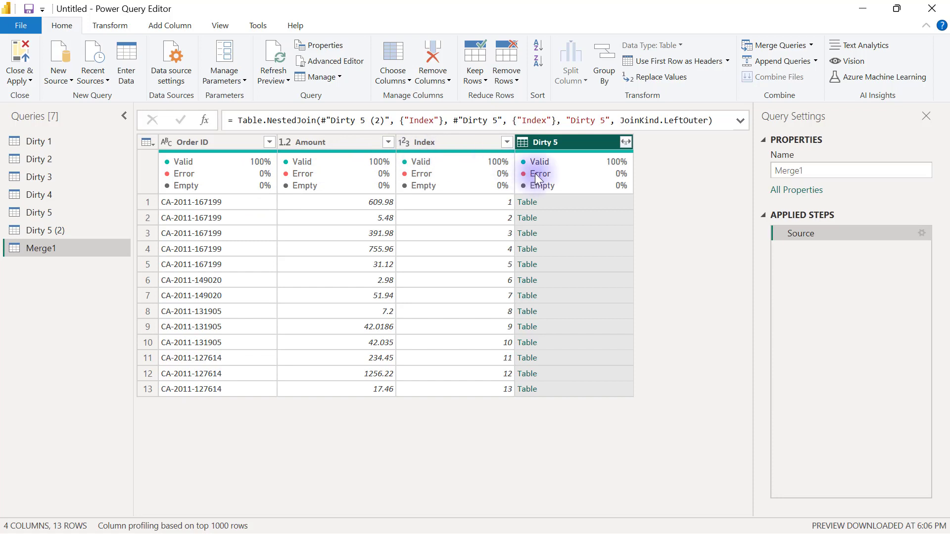
left_click(624, 142)
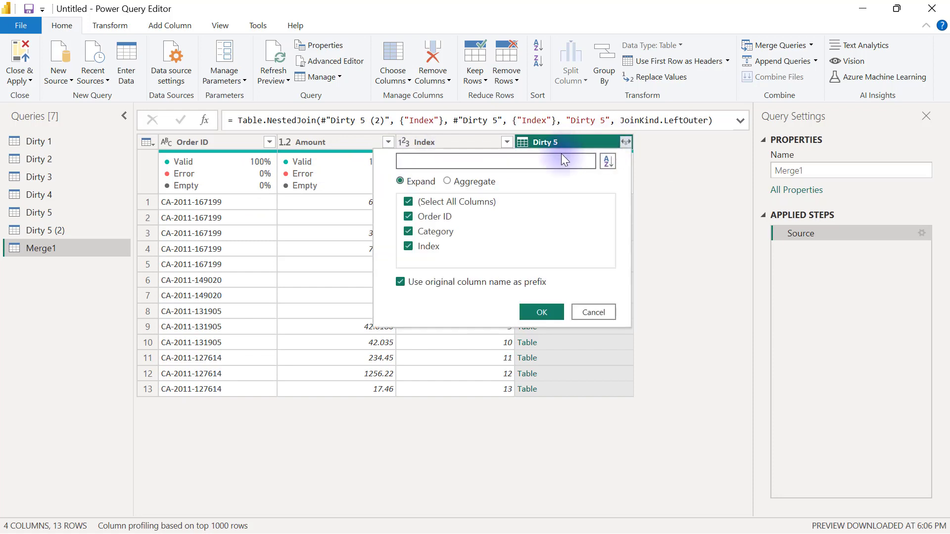
left_click(438, 203)
left_click(409, 231)
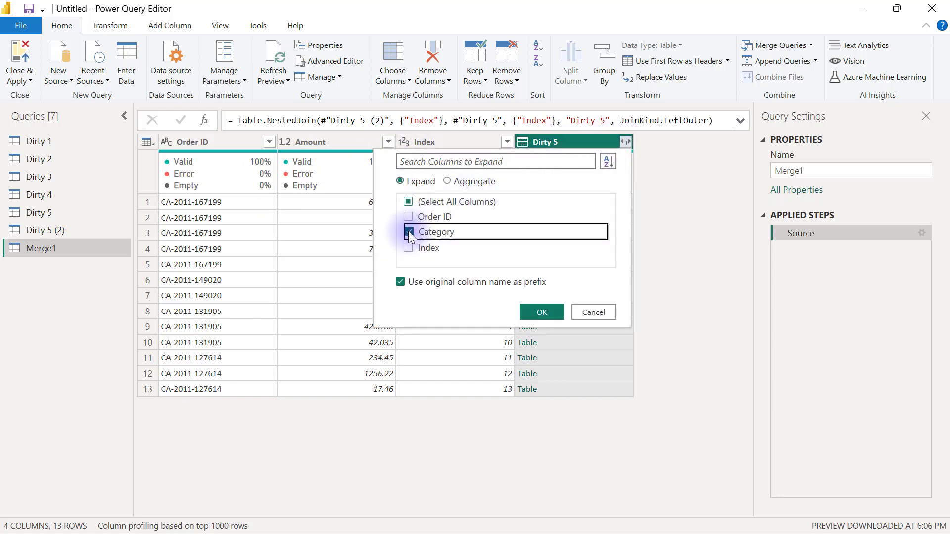
left_click(400, 282)
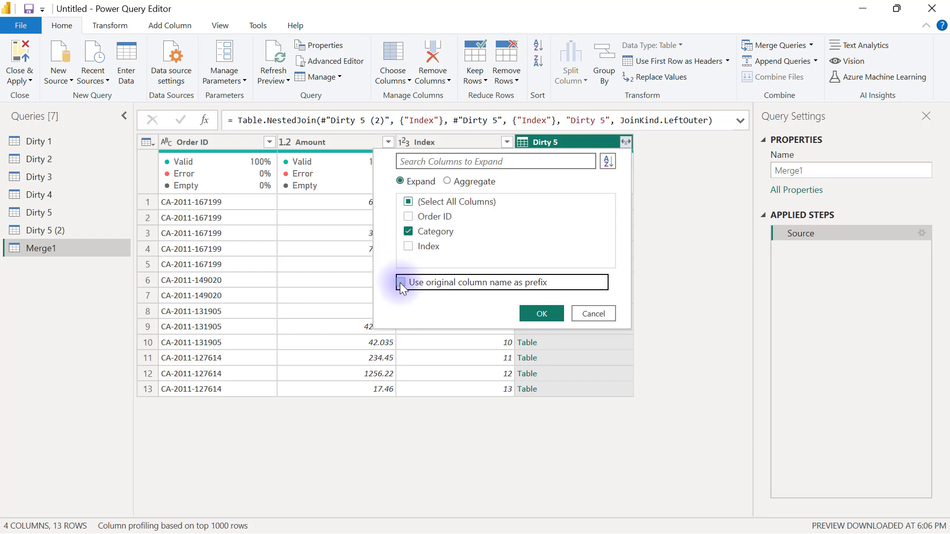
left_click(537, 321)
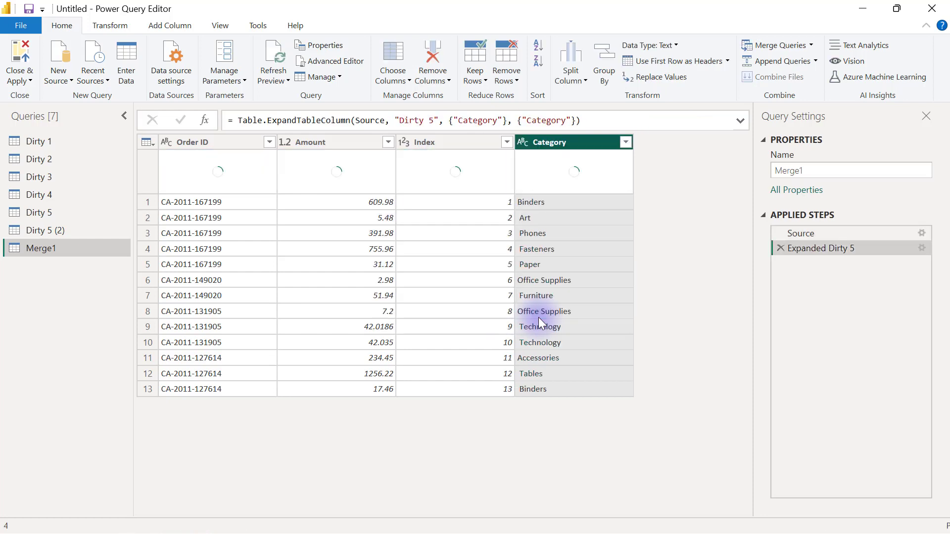
Remove the Index column and move Category between Order ID and Amount
left_click(434, 144)
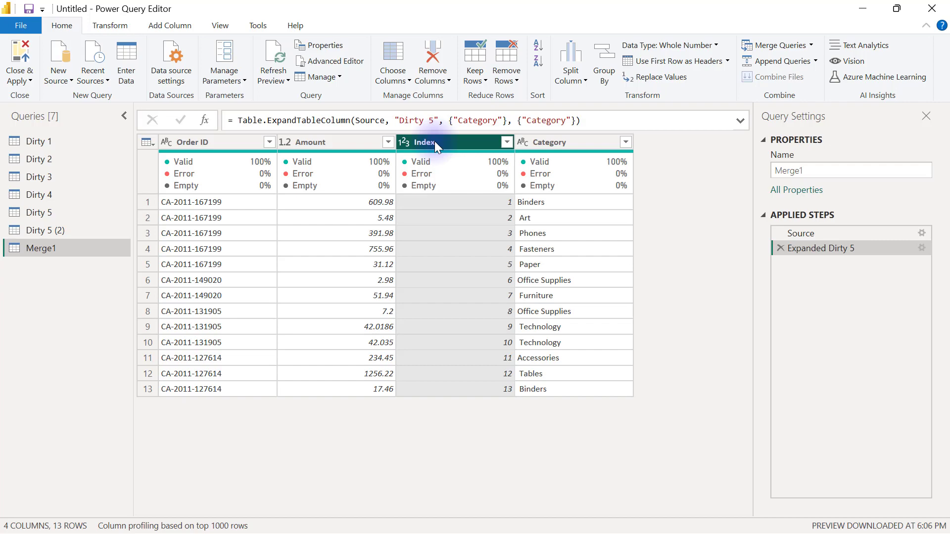
right_click(435, 142)
left_click(471, 169)
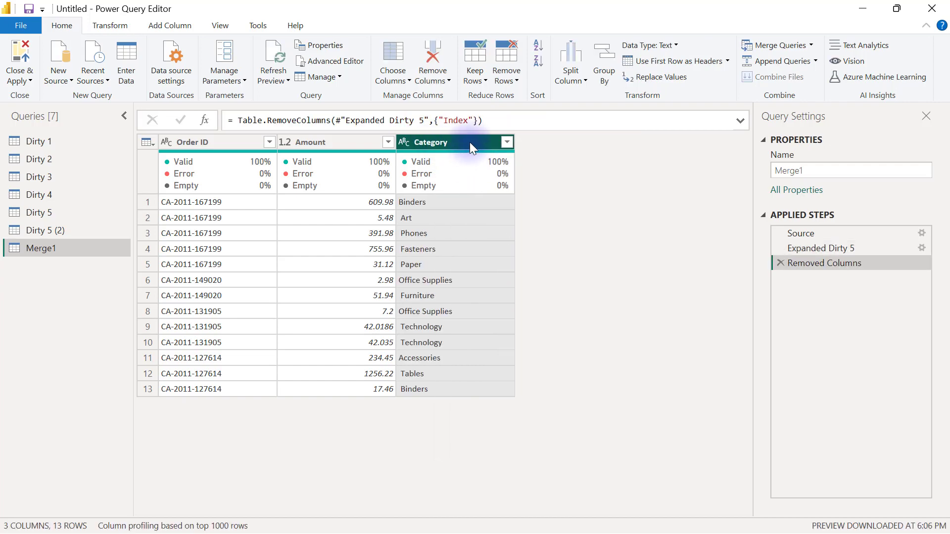
left_click_drag(470, 142, 349, 147)
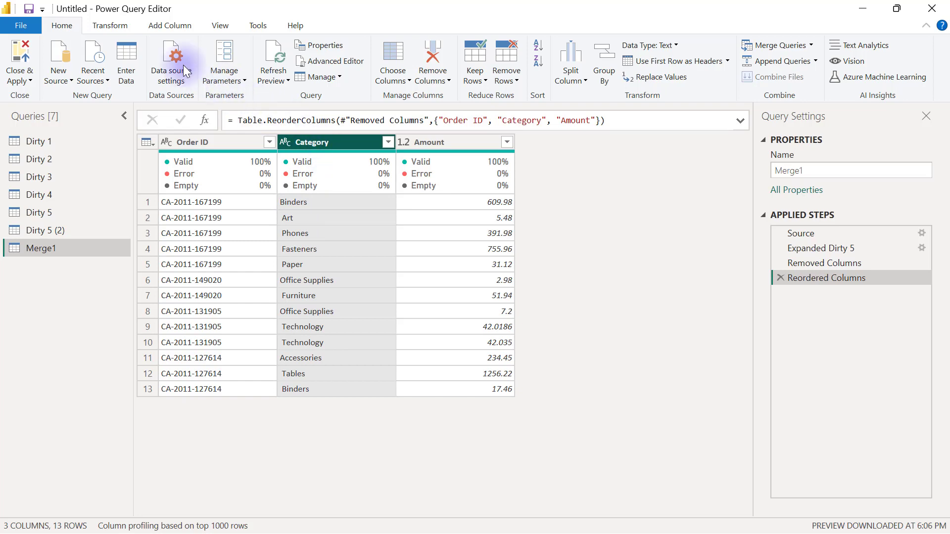
Apply Trim to Merge1's Category column, adding a Trimmed Text step
left_click(112, 28)
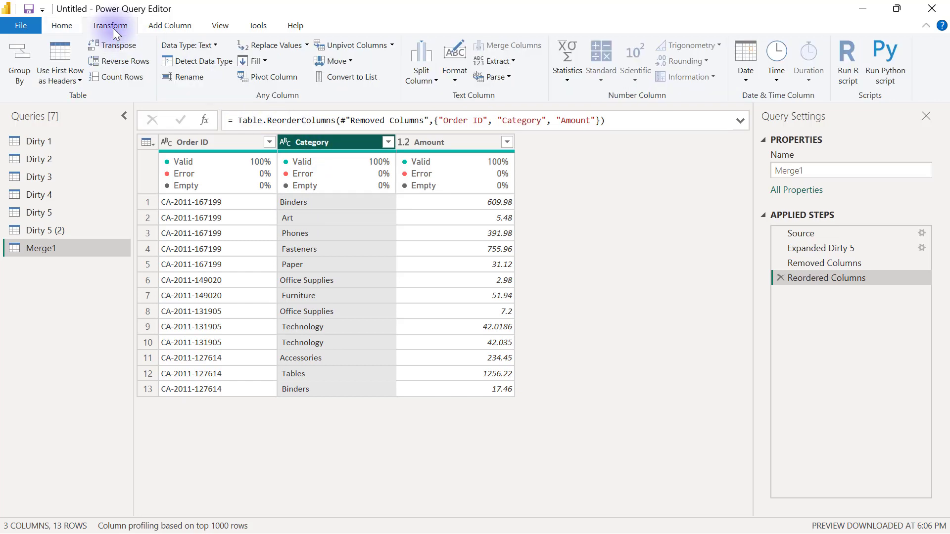
left_click(452, 76)
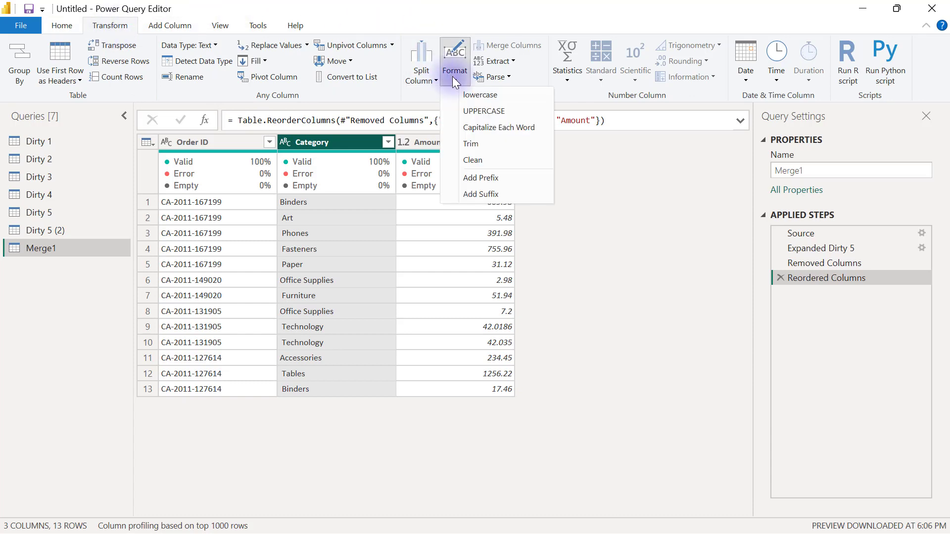
left_click(477, 144)
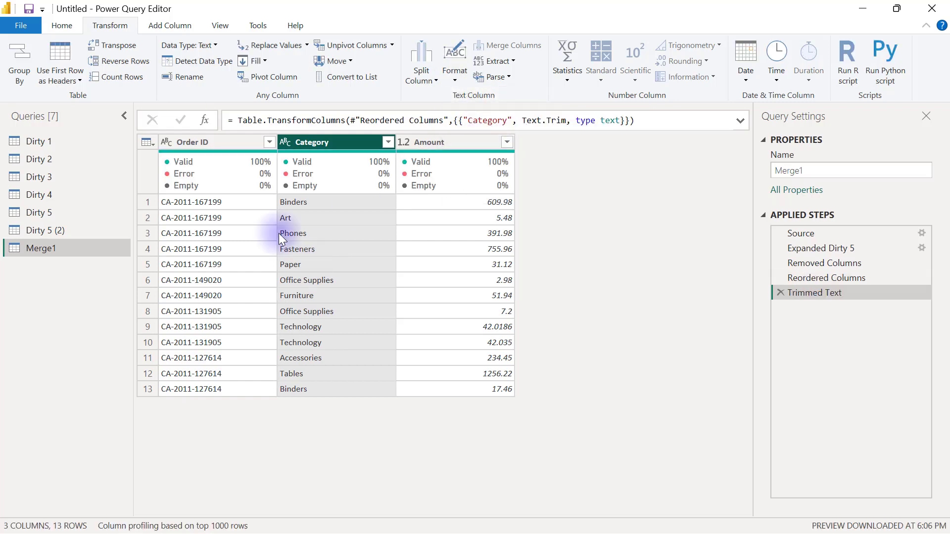